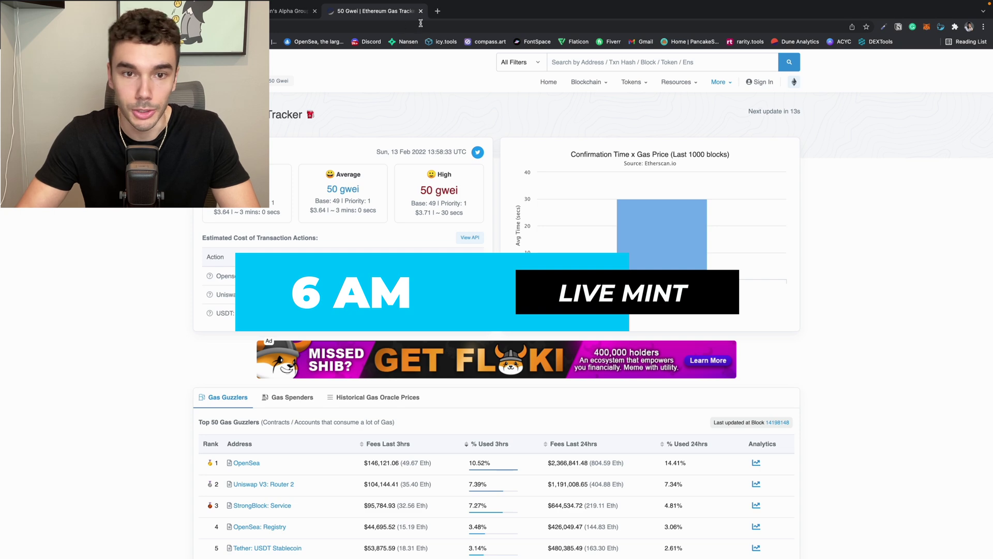
Step: Open Discord in a new tab and jump to the server's announcements channel
{"action": "left_click", "coordinate": [438, 11]}
{"action": "left_click", "coordinate": [371, 42]}
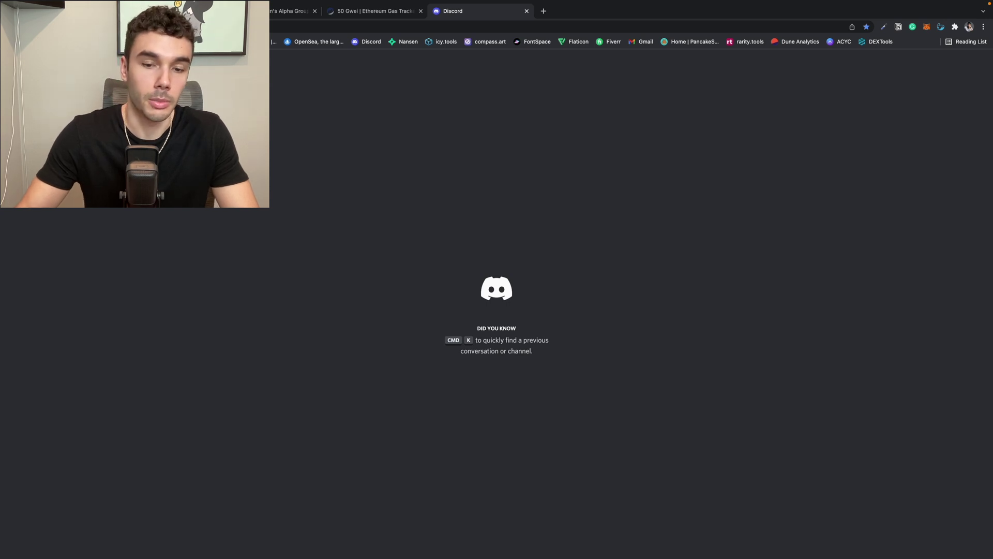
{"action": "key", "text": "super+k"}
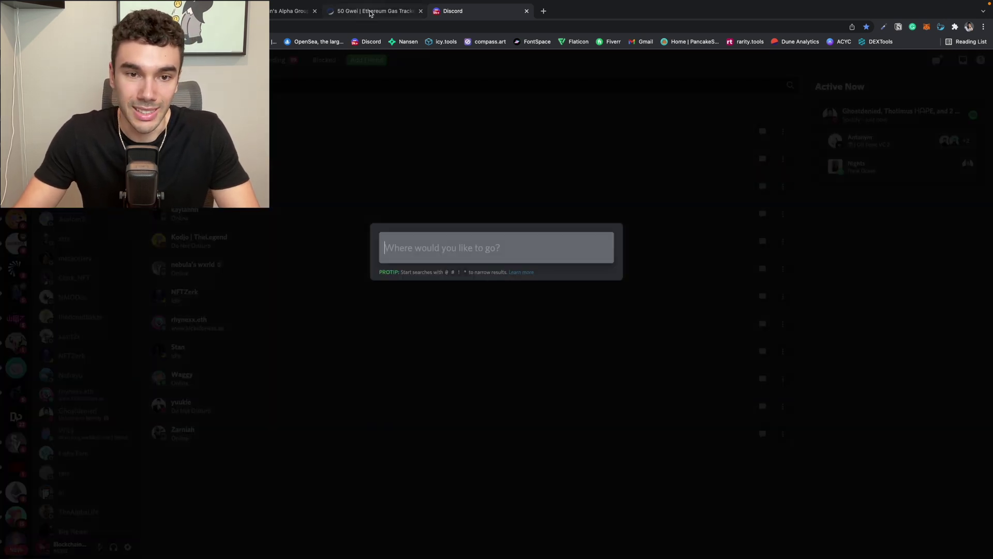
{"action": "key", "text": "Return"}
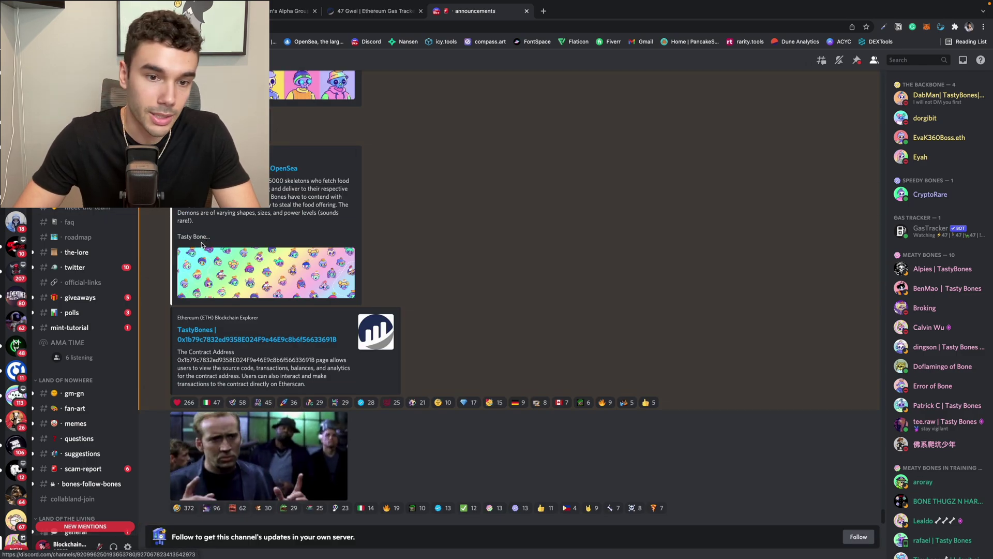
Step: Open the Tasty Bones OpenSea collection link in a new tab, then the tastybones.xyz mint site
{"action": "scroll", "coordinate": [217, 289], "scroll_direction": "up", "scroll_amount": 1}
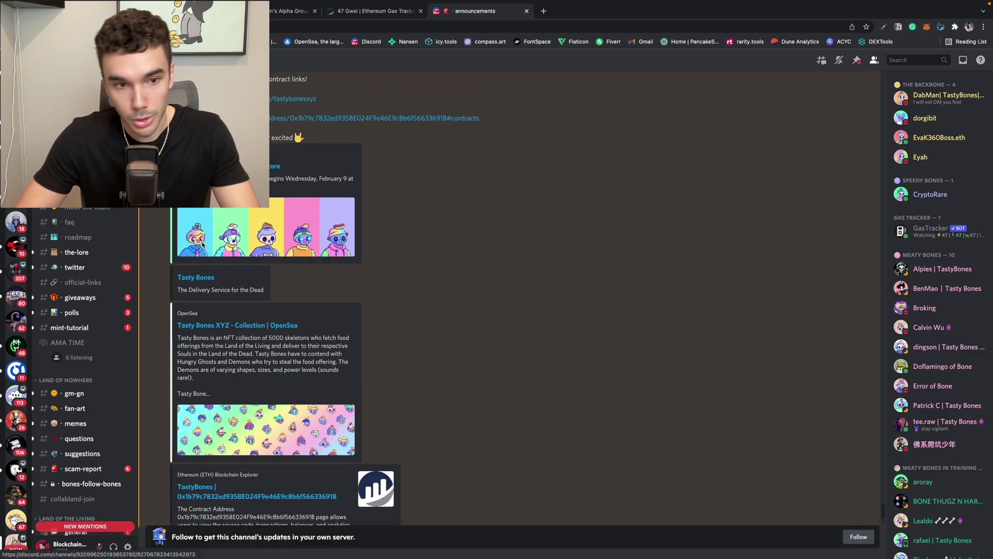
{"action": "right_click", "coordinate": [227, 327]}
{"action": "left_click", "coordinate": [246, 328]}
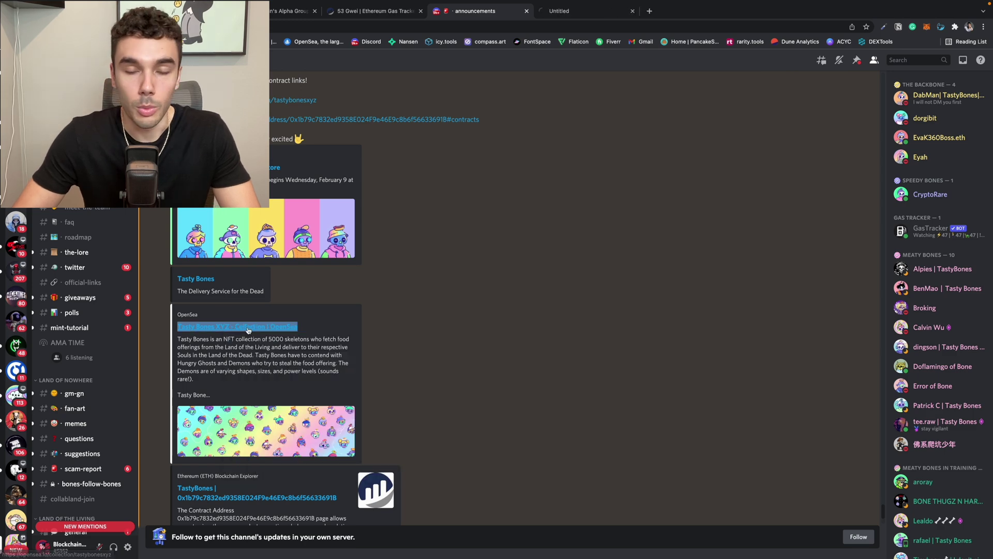
{"action": "scroll", "coordinate": [249, 331], "scroll_direction": "up", "scroll_amount": 3}
{"action": "scroll", "coordinate": [249, 330], "scroll_direction": "up", "scroll_amount": 2}
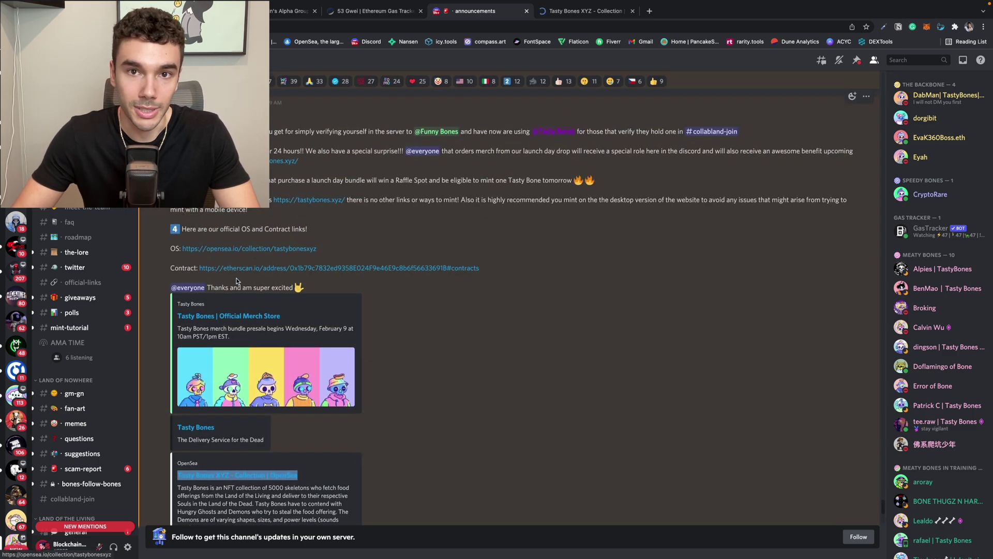
{"action": "left_click", "coordinate": [300, 201]}
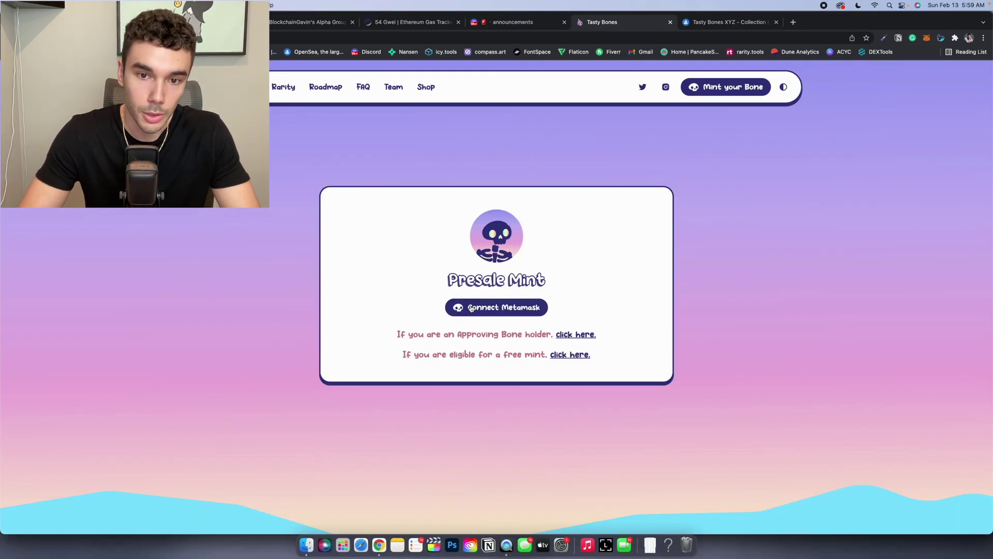
Step: Connect the MetaMask wallet, raise the quantity to 2 and start the mint
{"action": "left_click", "coordinate": [471, 309]}
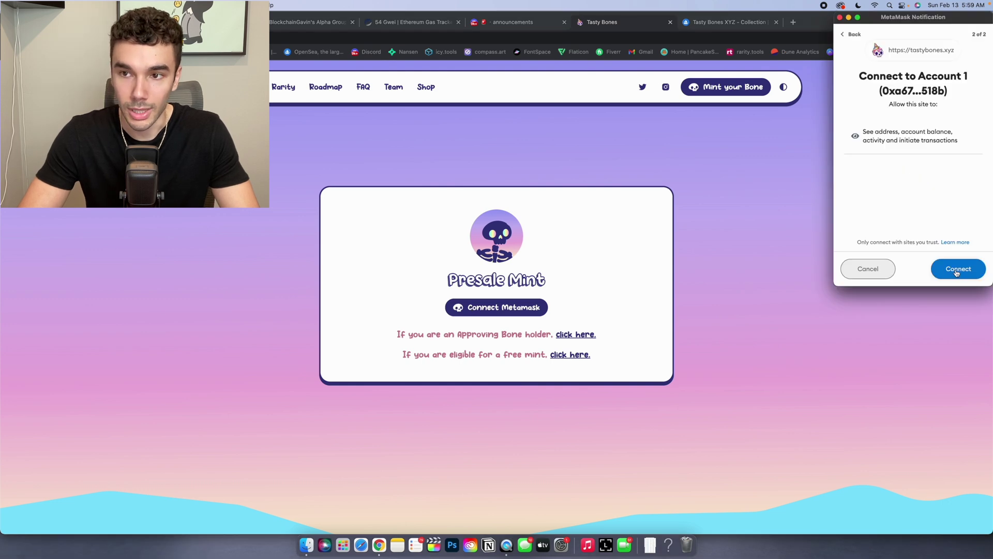
{"action": "left_click", "coordinate": [957, 273]}
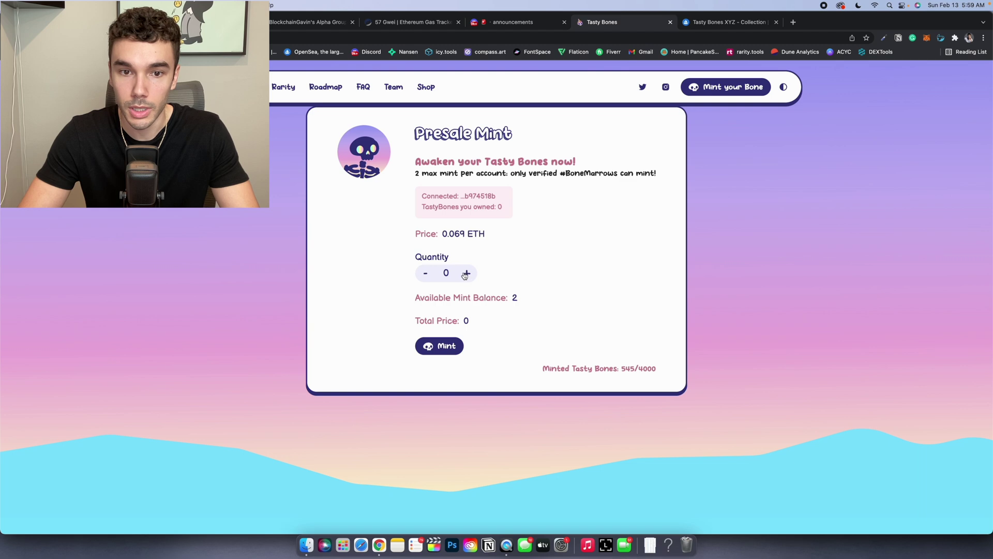
{"action": "left_click", "coordinate": [466, 274]}
{"action": "left_click", "coordinate": [467, 273]}
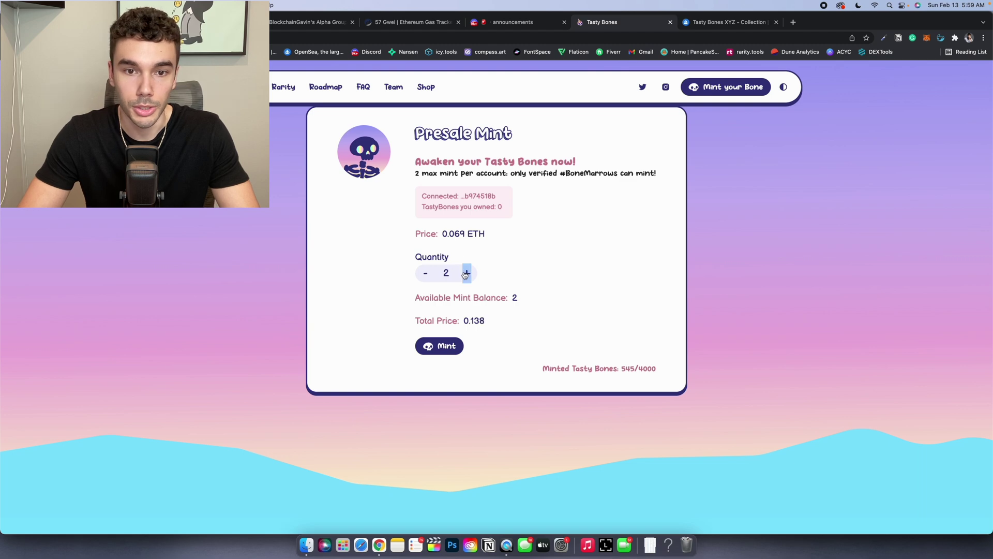
{"action": "left_click", "coordinate": [435, 348]}
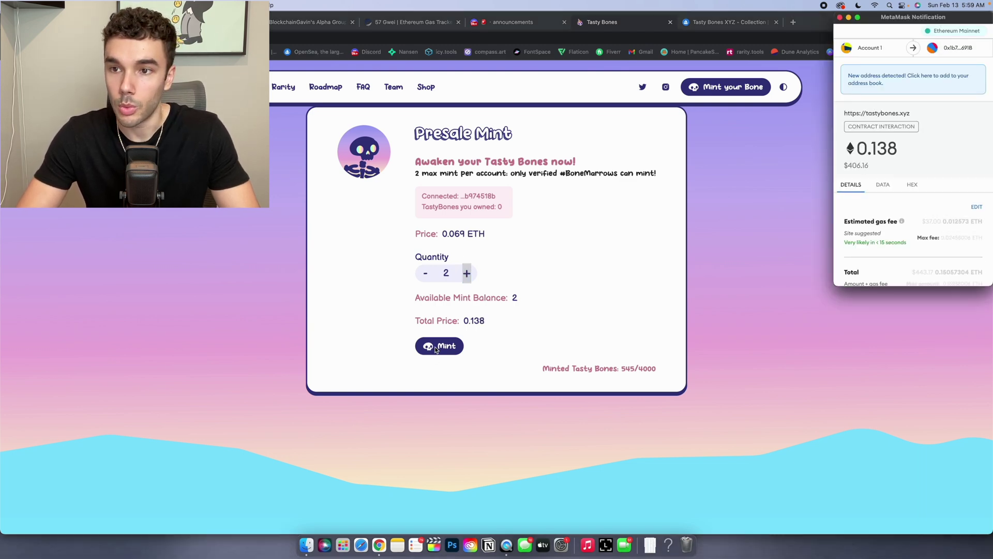
Step: Lower the mint's max gas fee to 40 gwei and confirm the transaction
{"action": "scroll", "coordinate": [962, 197], "scroll_direction": "down", "scroll_amount": 3}
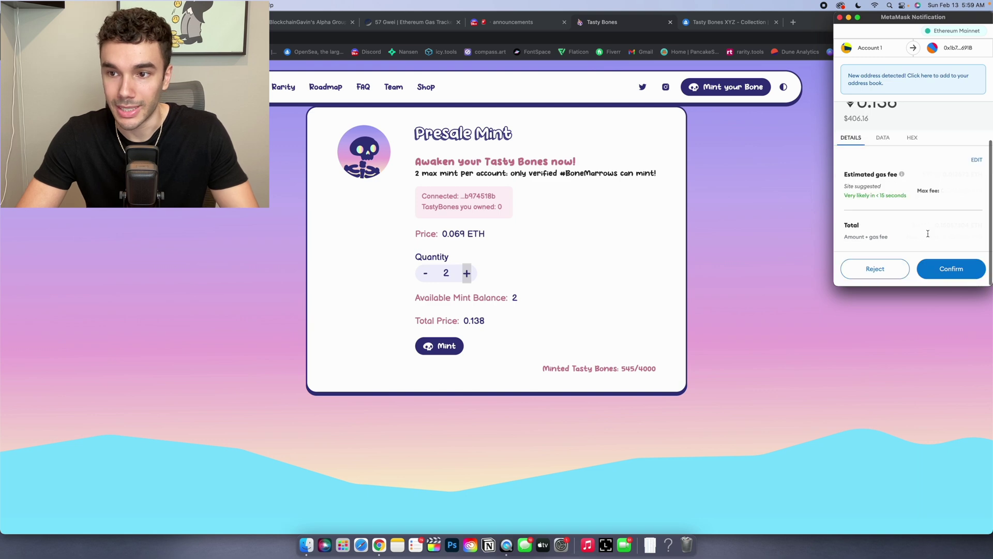
{"action": "left_click", "coordinate": [977, 161]}
{"action": "left_click", "coordinate": [914, 215]}
{"action": "double_click", "coordinate": [891, 194]}
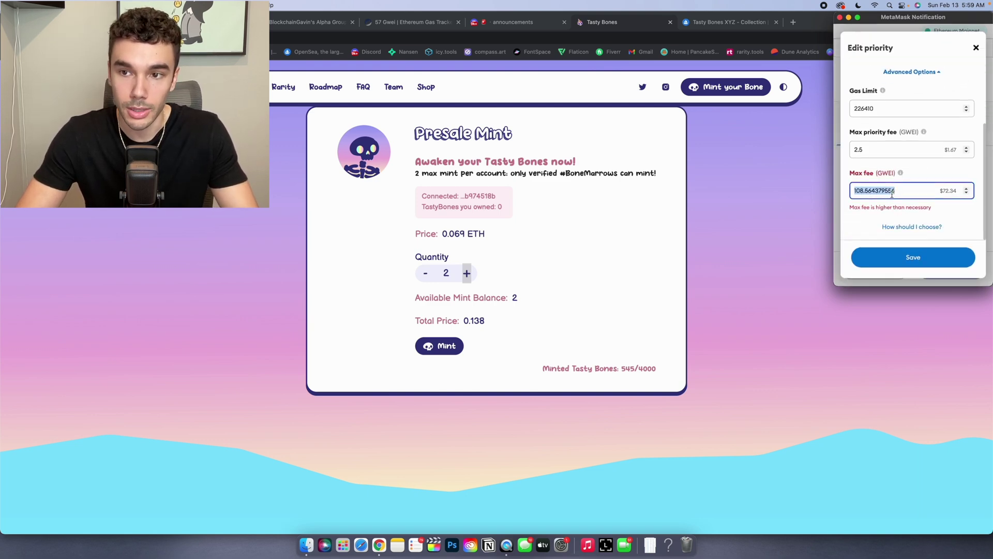
{"action": "type", "text": "40"}
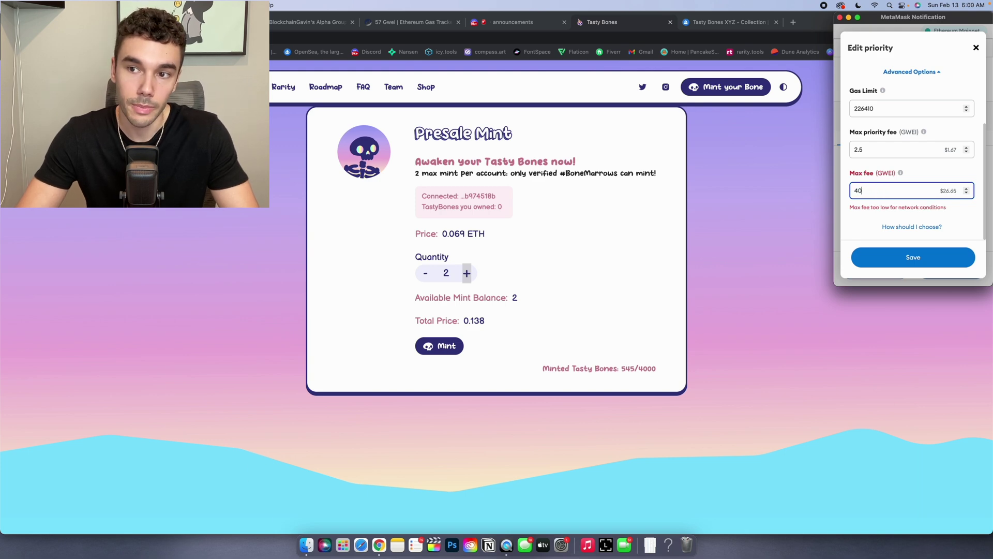
{"action": "left_click", "coordinate": [896, 253]}
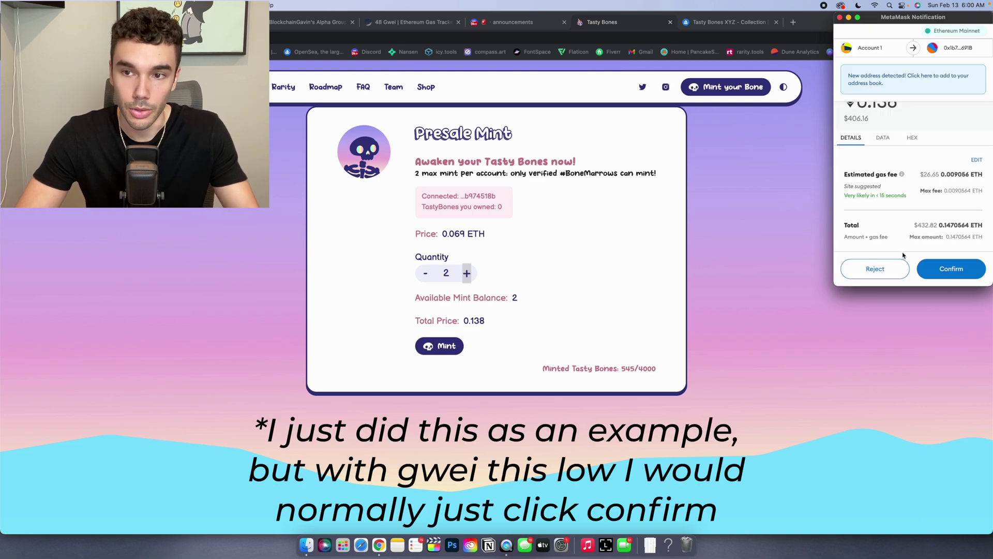
{"action": "left_click", "coordinate": [941, 270]}
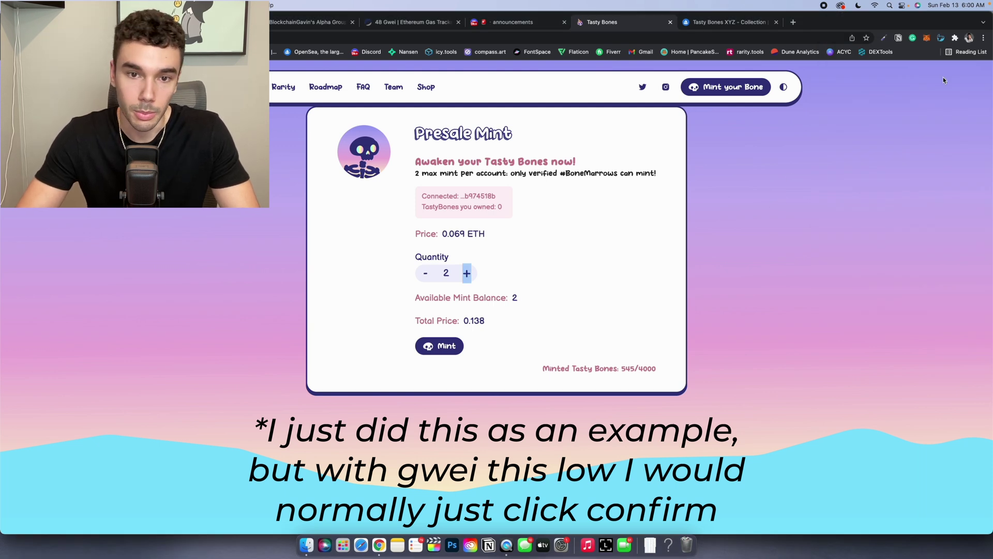
Step: Review the Tasty Bones XYZ collection's sales activity on OpenSea
{"action": "key", "text": "ctrl+Tab"}
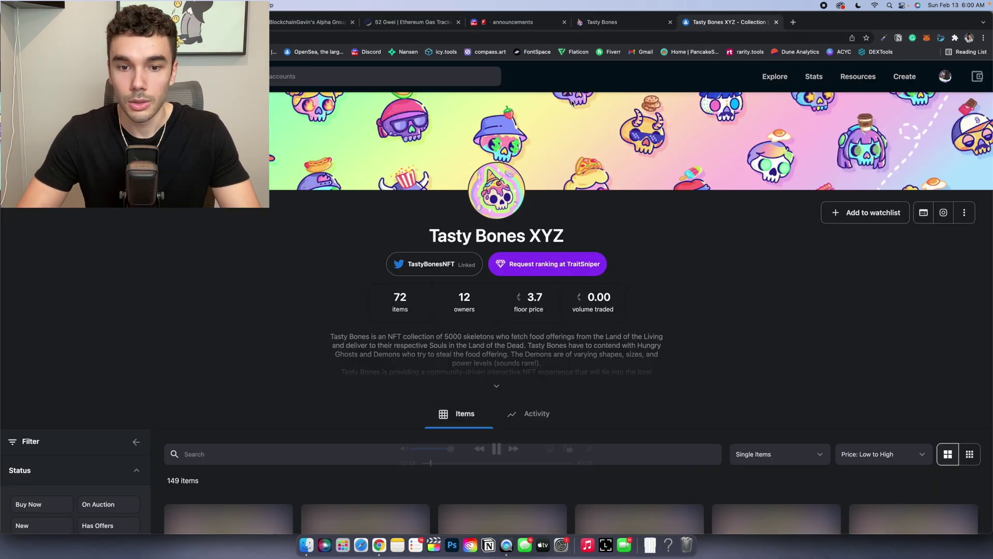
{"action": "scroll", "coordinate": [317, 283], "scroll_direction": "down", "scroll_amount": 3}
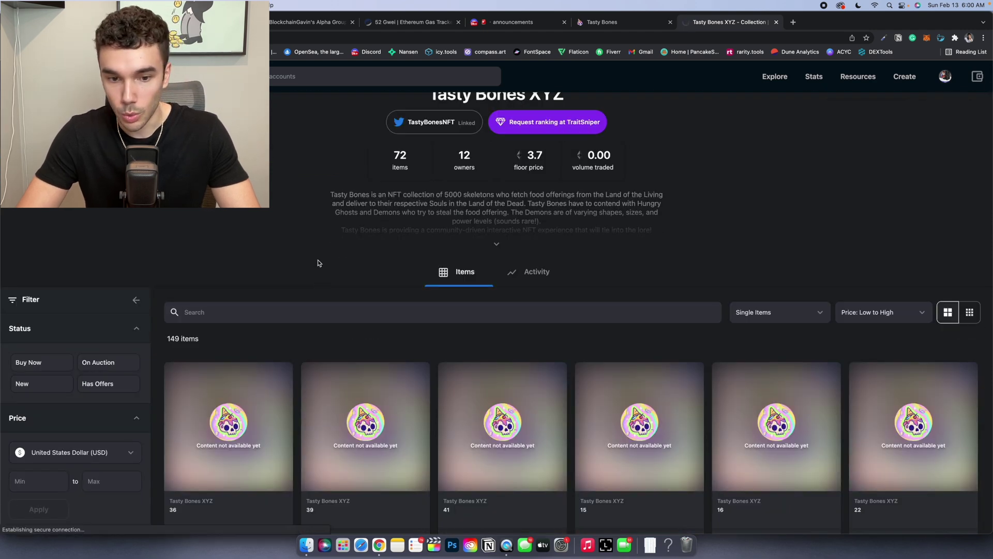
{"action": "scroll", "coordinate": [317, 262], "scroll_direction": "down", "scroll_amount": 5}
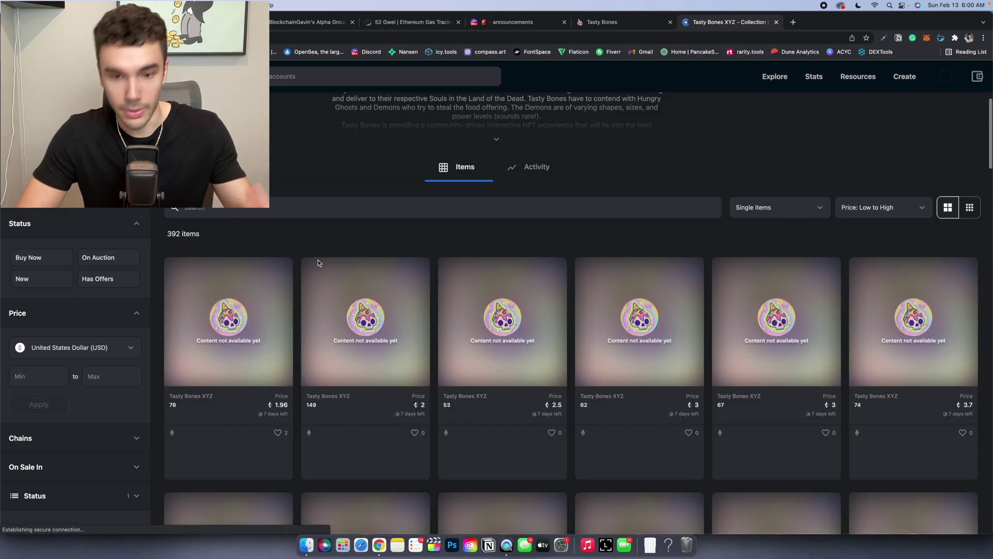
{"action": "left_click", "coordinate": [533, 168]}
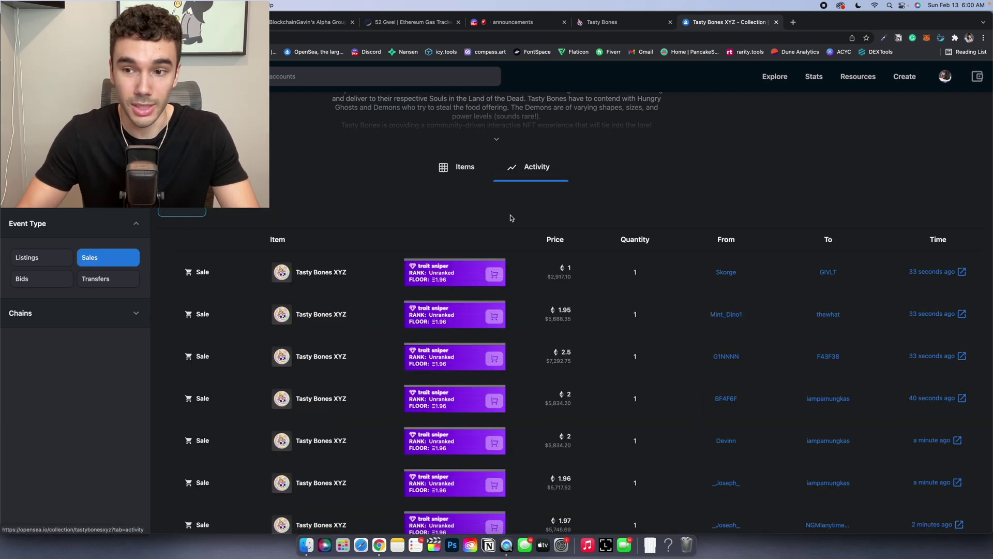
{"action": "scroll", "coordinate": [514, 221], "scroll_direction": "down", "scroll_amount": 3}
{"action": "scroll", "coordinate": [514, 221], "scroll_direction": "up", "scroll_amount": 3}
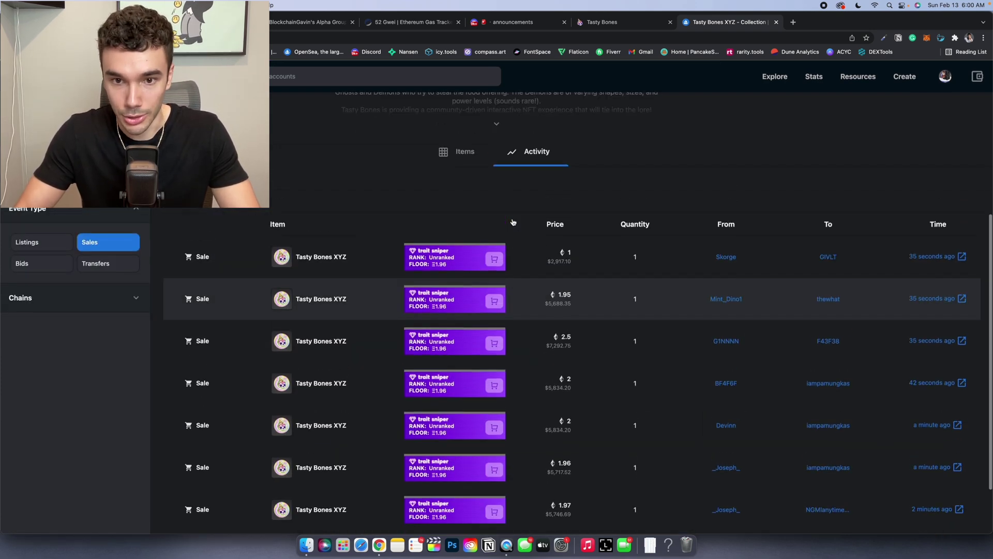
{"action": "scroll", "coordinate": [512, 222], "scroll_direction": "down", "scroll_amount": 2}
{"action": "scroll", "coordinate": [513, 221], "scroll_direction": "up", "scroll_amount": 6}
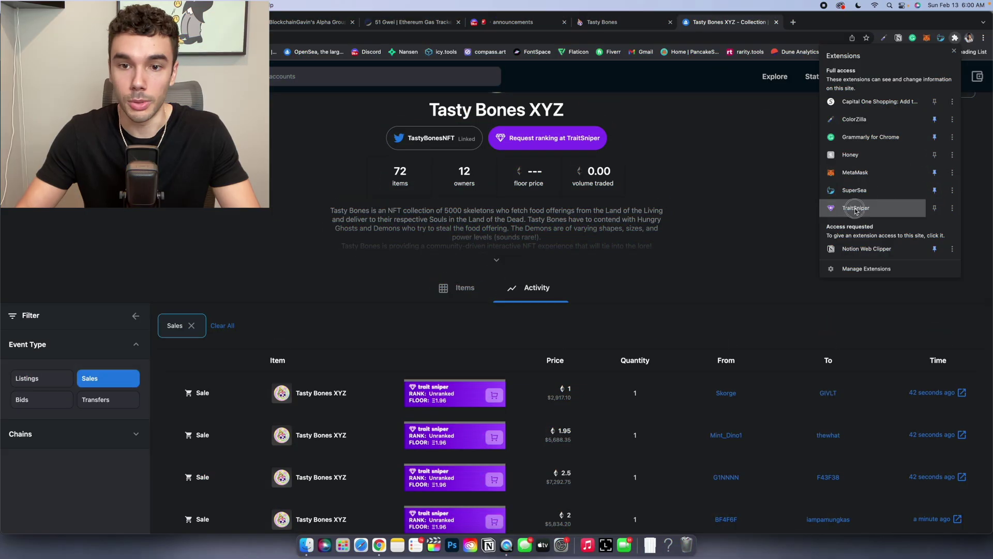
Step: Turn the TraitSniper extension off for OpenSea
{"action": "left_click", "coordinate": [856, 209]}
{"action": "left_click", "coordinate": [907, 153]}
{"action": "left_click", "coordinate": [397, 217]}
{"action": "scroll", "coordinate": [481, 207], "scroll_direction": "down", "scroll_amount": 5}
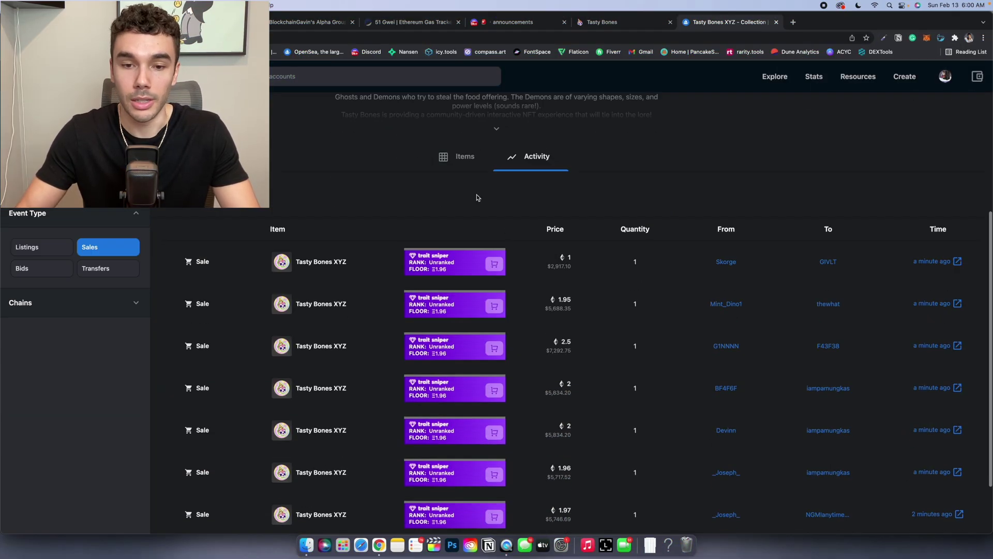
Step: Toggle between item listings and sales activity, then show the Etherscan gas tracker
{"action": "left_click", "coordinate": [455, 161]}
{"action": "scroll", "coordinate": [300, 293], "scroll_direction": "up", "scroll_amount": 10}
{"action": "scroll", "coordinate": [300, 293], "scroll_direction": "up", "scroll_amount": 5}
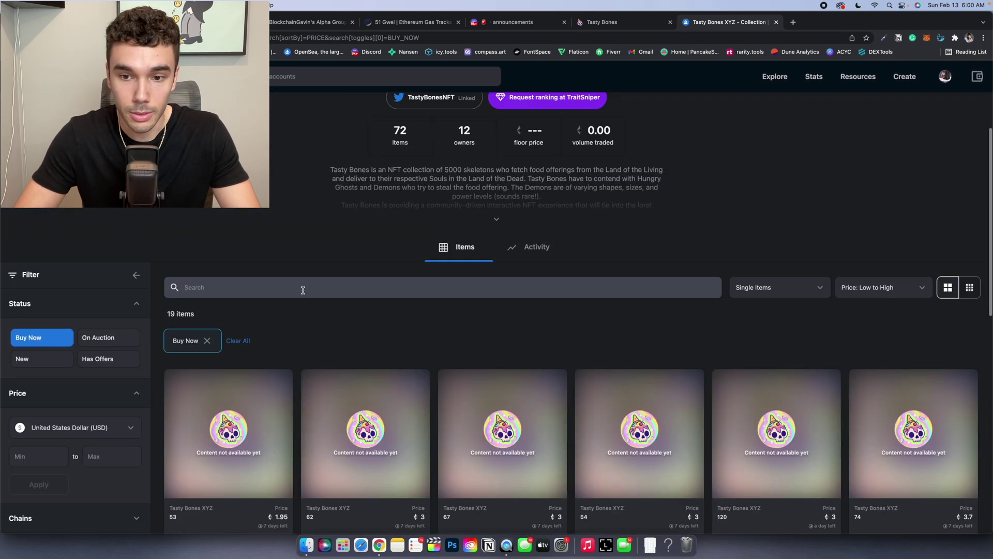
{"action": "left_click", "coordinate": [533, 247]}
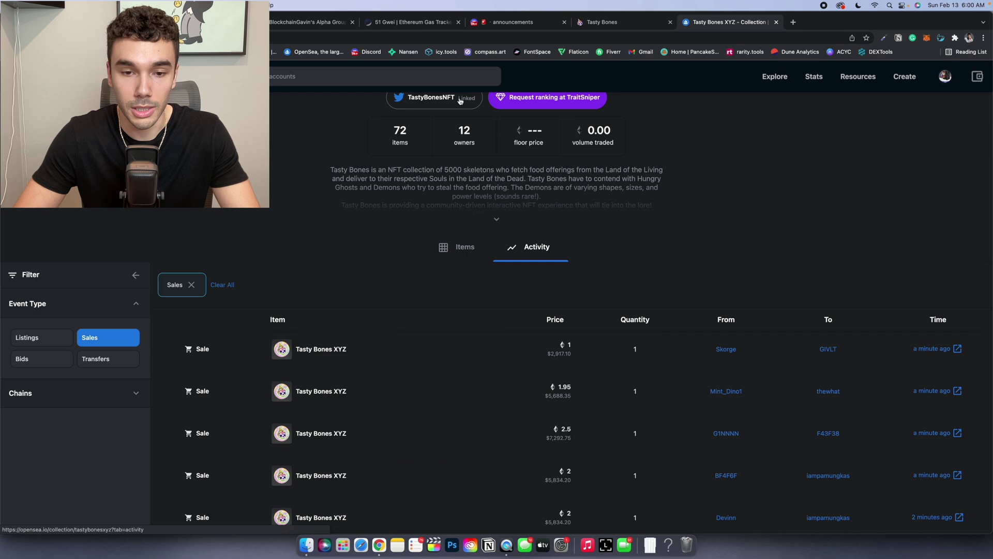
{"action": "left_click", "coordinate": [403, 23]}
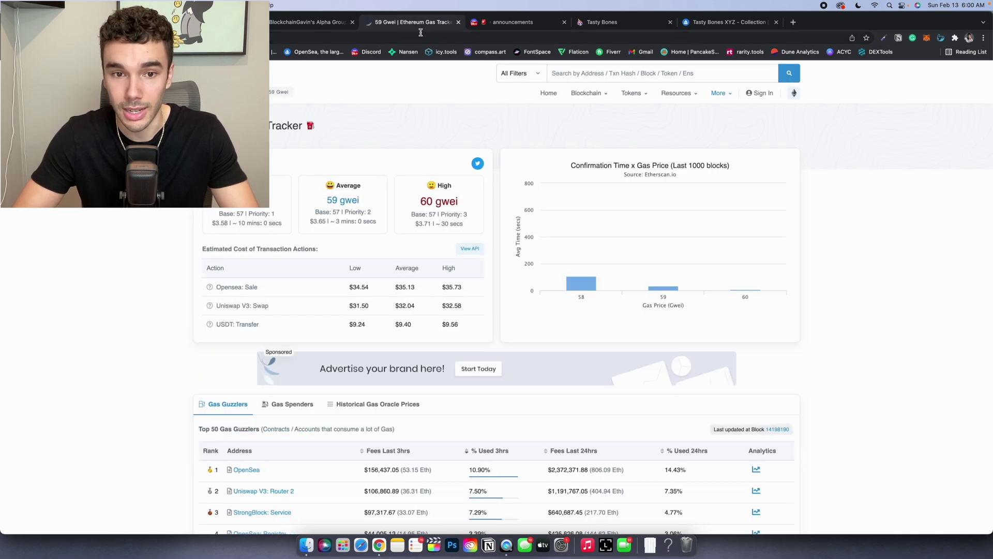
Step: Open the newest Tasty Bones transfer on Etherscan, showing a 3 Ether sale
{"action": "left_click", "coordinate": [493, 22]}
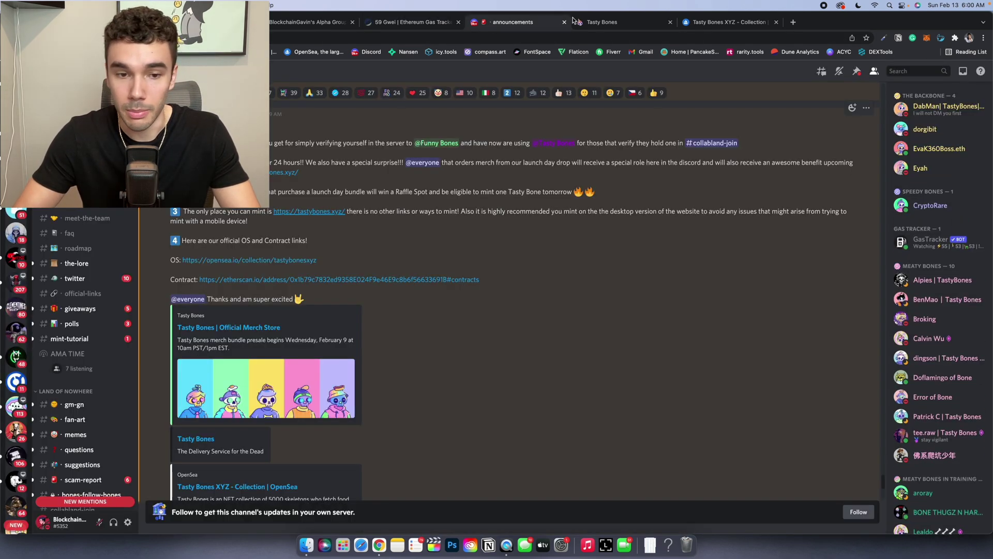
{"action": "left_click", "coordinate": [613, 26]}
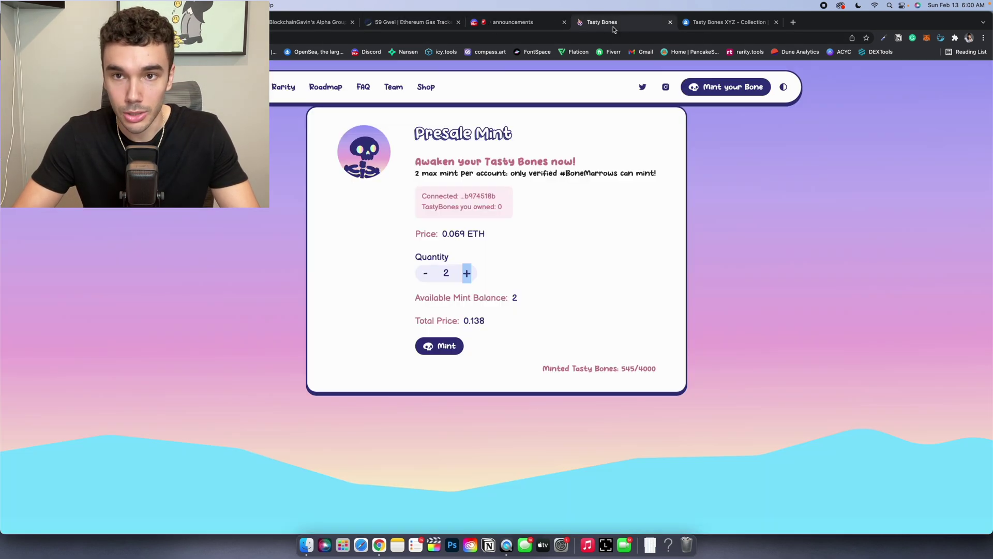
{"action": "left_click", "coordinate": [714, 22]}
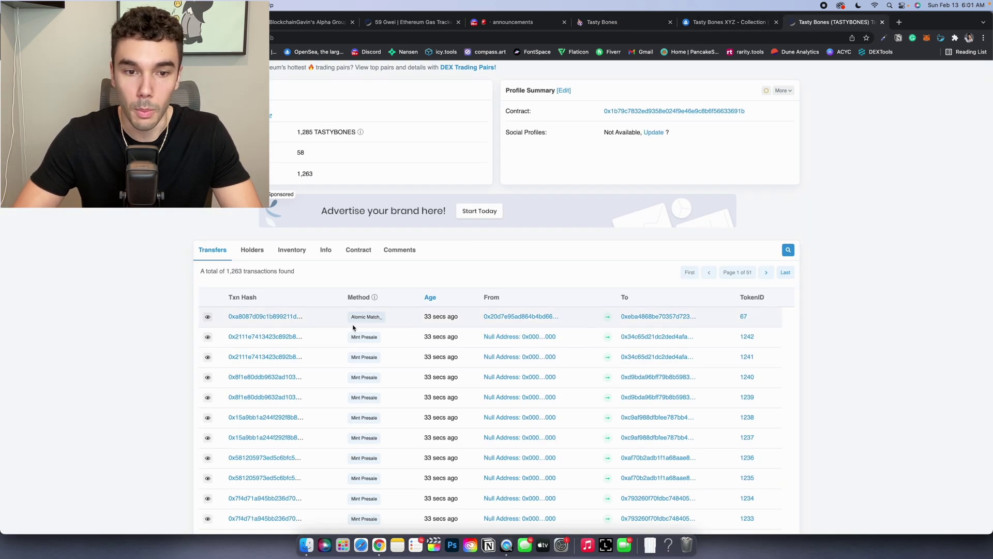
{"action": "left_click", "coordinate": [279, 319]}
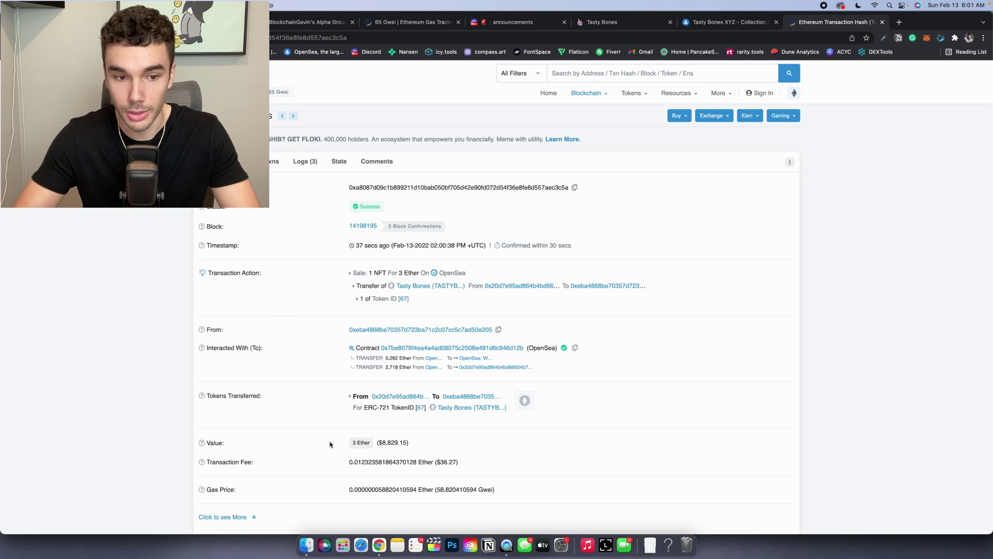
{"action": "left_click_drag", "start_coordinate": [330, 444], "coordinate": [436, 444]}
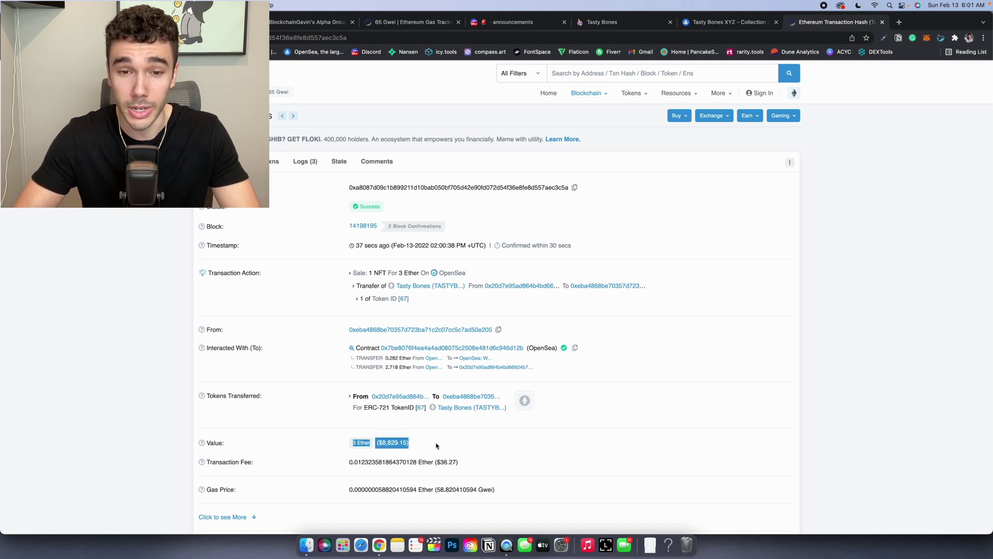
Step: Return via Discord to OpenSea's Tasty Bones XYZ sales activity
{"action": "left_click", "coordinate": [436, 446]}
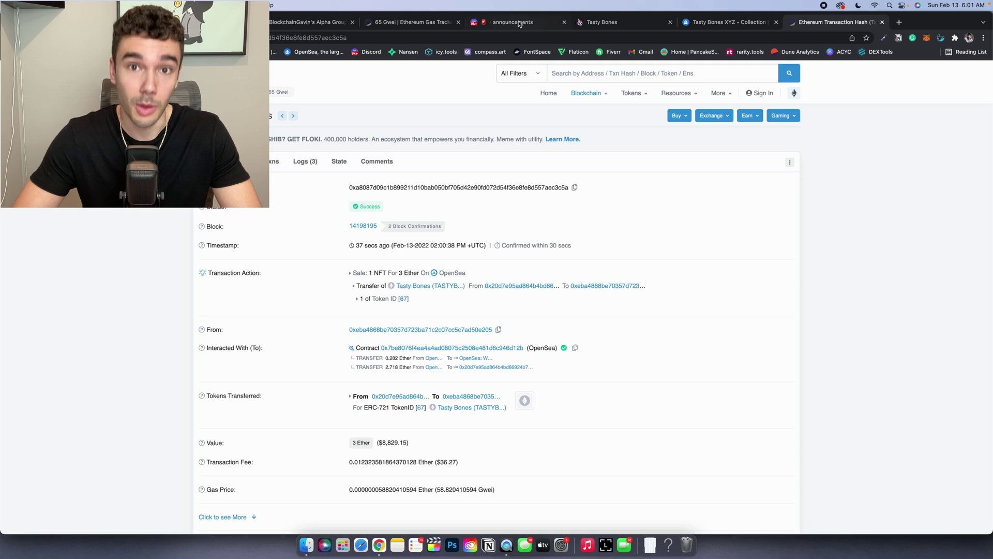
{"action": "left_click", "coordinate": [499, 28]}
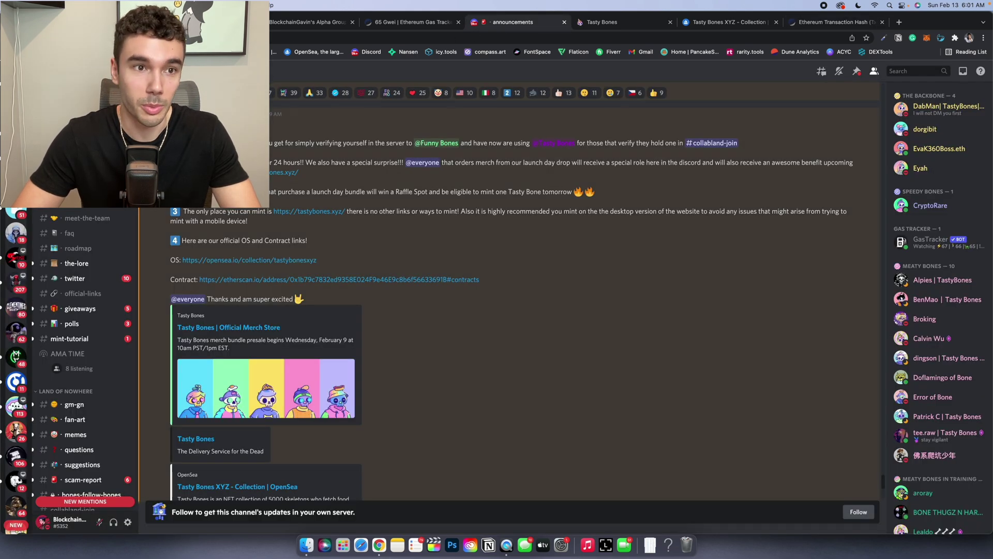
{"action": "left_click", "coordinate": [712, 28]}
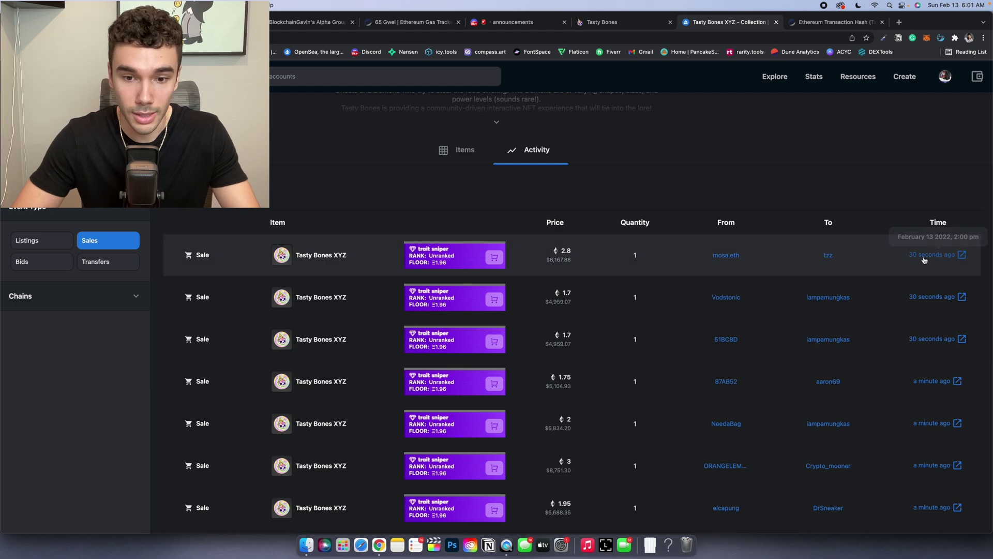
Step: Open the pending 0.138 ETH contract interaction in MetaMask and expand its activity log
{"action": "scroll", "coordinate": [566, 258], "scroll_direction": "up", "scroll_amount": 1}
{"action": "scroll", "coordinate": [566, 259], "scroll_direction": "up", "scroll_amount": 5}
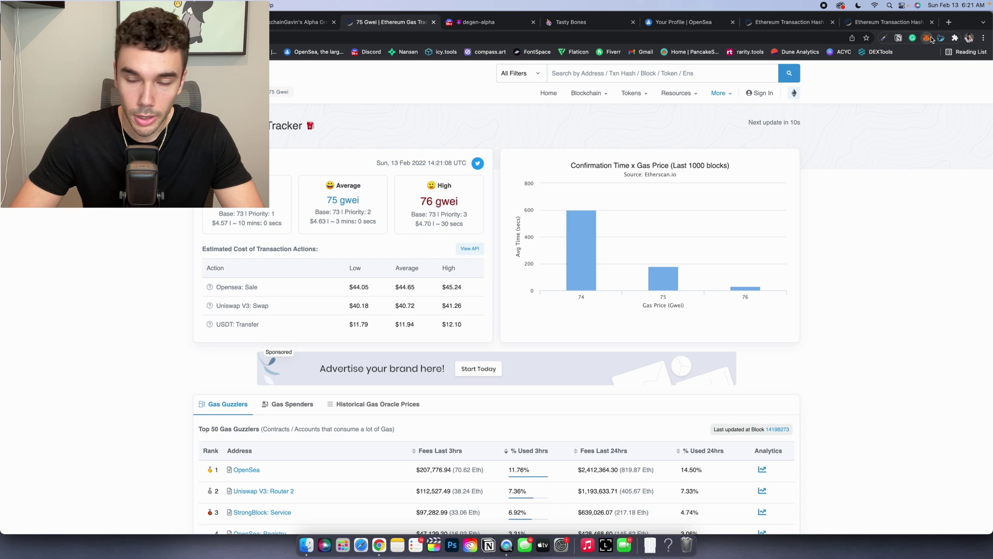
{"action": "left_click", "coordinate": [931, 39]}
{"action": "left_click", "coordinate": [905, 255]}
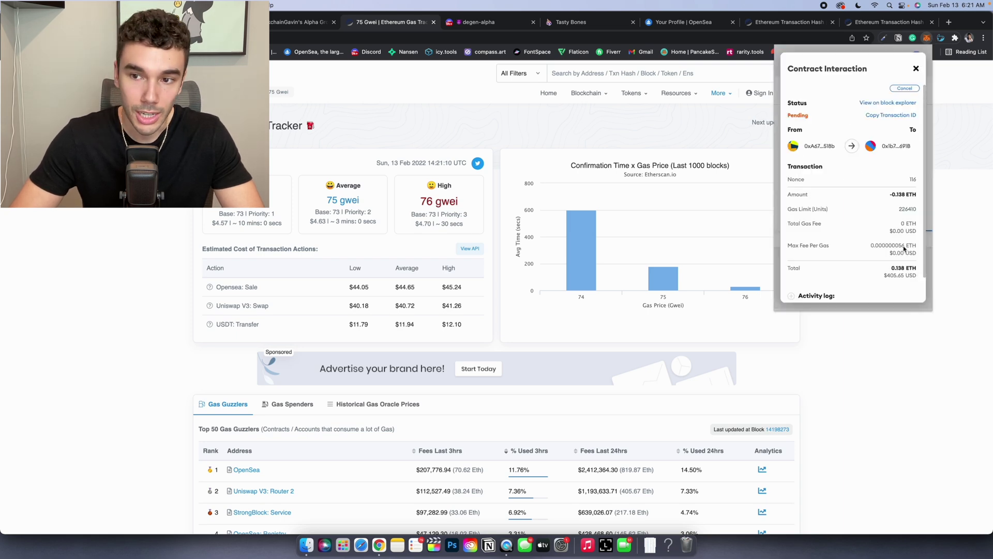
{"action": "scroll", "coordinate": [892, 124], "scroll_direction": "down", "scroll_amount": 2}
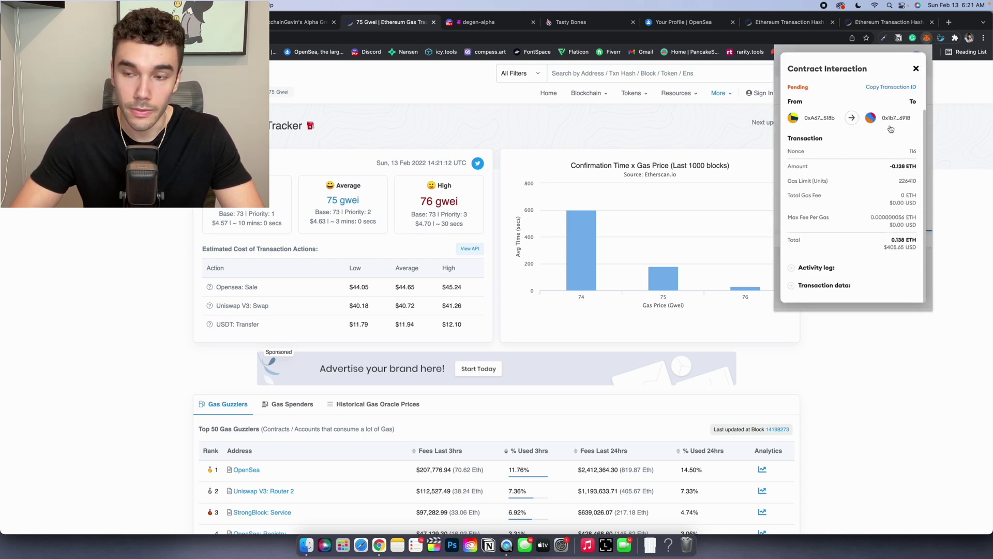
{"action": "left_click", "coordinate": [816, 270]}
{"action": "scroll", "coordinate": [819, 277], "scroll_direction": "down", "scroll_amount": 3}
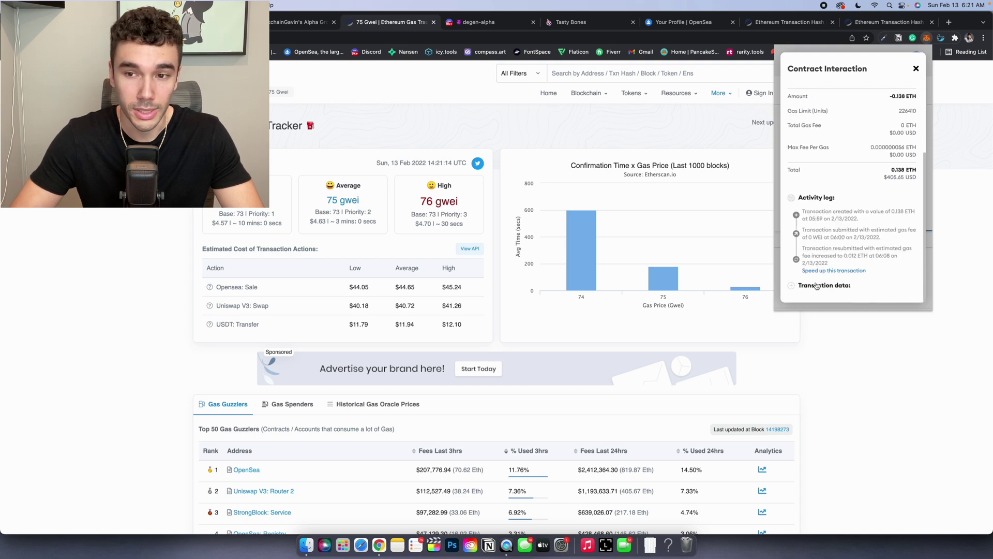
Step: Speed up the pending mint with a 3.025 Gwei priority fee and save
{"action": "left_click", "coordinate": [827, 271]}
{"action": "scroll", "coordinate": [841, 242], "scroll_direction": "down", "scroll_amount": 3}
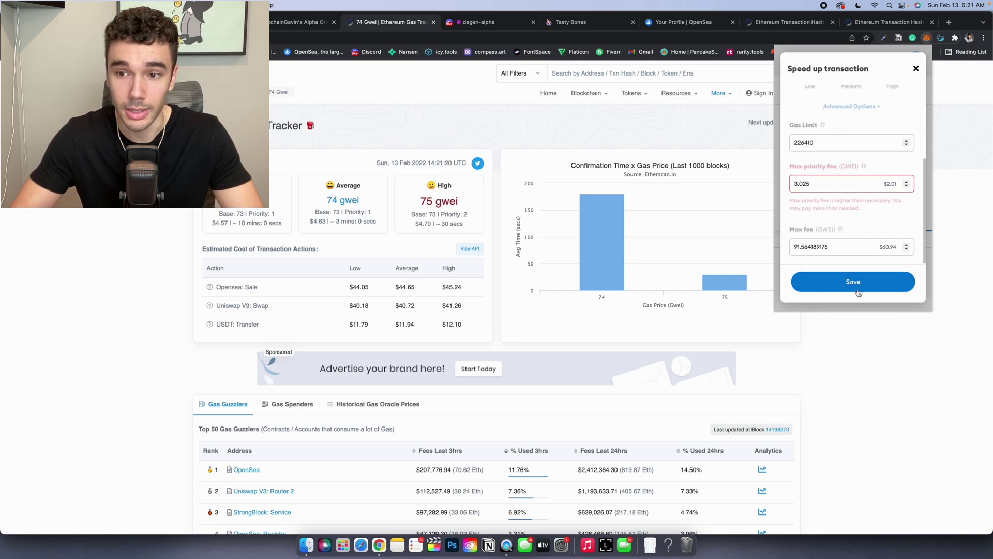
{"action": "left_click", "coordinate": [842, 275]}
{"action": "left_click", "coordinate": [817, 270]}
{"action": "left_click", "coordinate": [816, 286]}
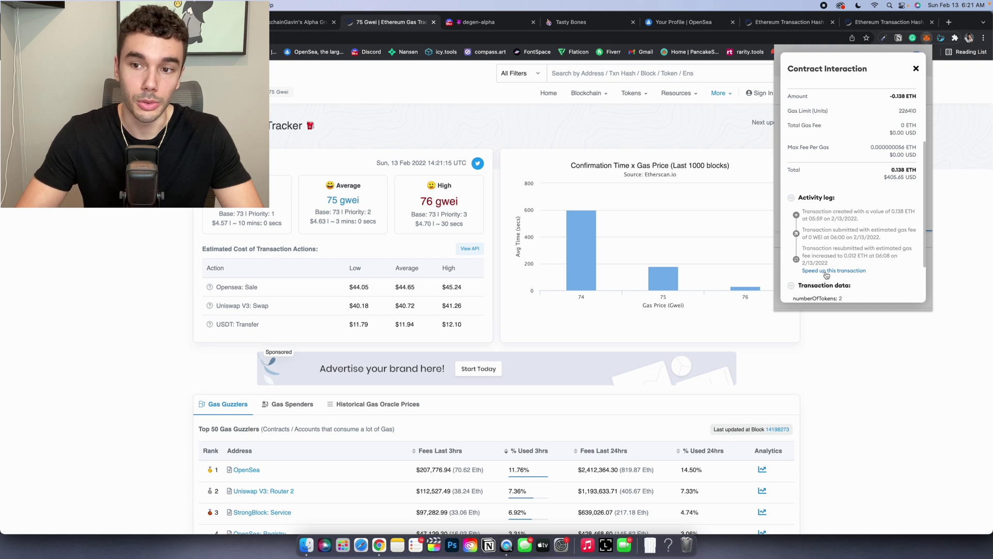
{"action": "left_click", "coordinate": [827, 273]}
{"action": "scroll", "coordinate": [841, 243], "scroll_direction": "down", "scroll_amount": 3}
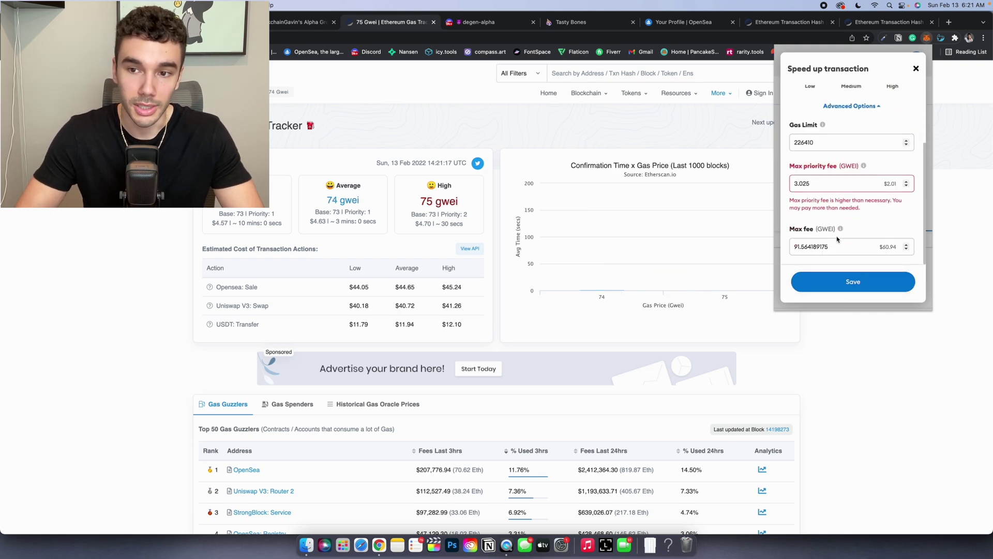
{"action": "left_click", "coordinate": [856, 283]}
{"action": "scroll", "coordinate": [859, 293], "scroll_direction": "down", "scroll_amount": 3}
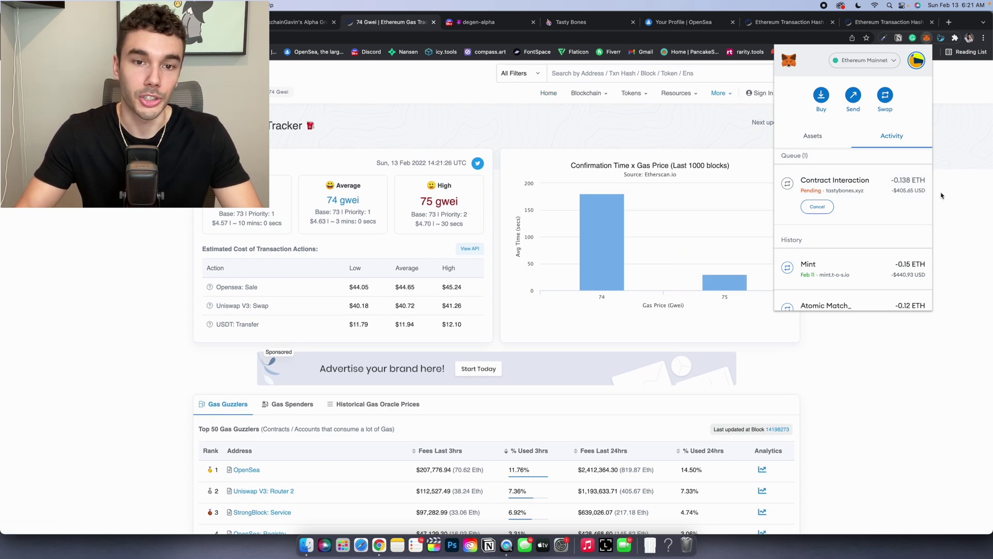
Step: Open the sped-up mint on Etherscan, confirmed Success for token IDs 3159 and 3160
{"action": "left_click", "coordinate": [900, 191]}
{"action": "left_click", "coordinate": [896, 103]}
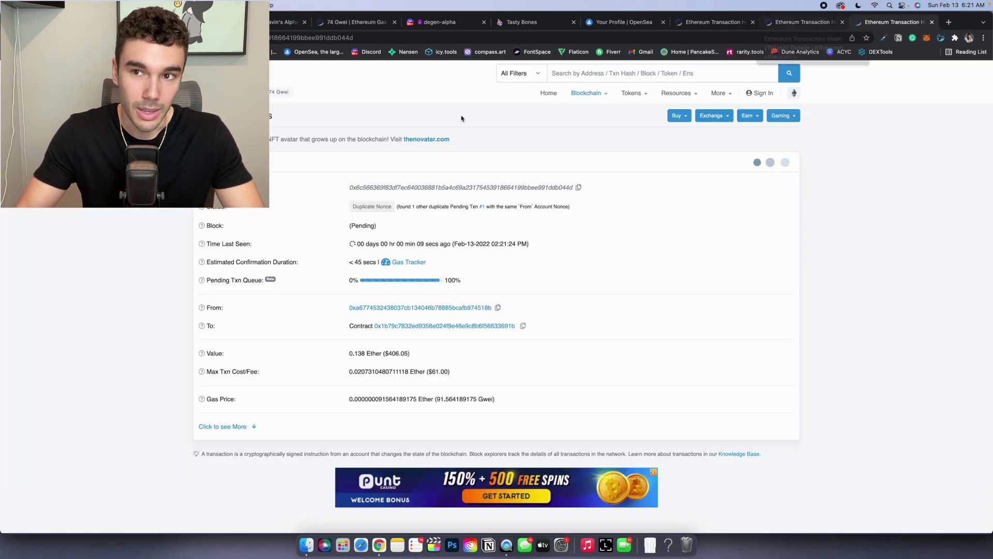
{"action": "left_click", "coordinate": [354, 22]}
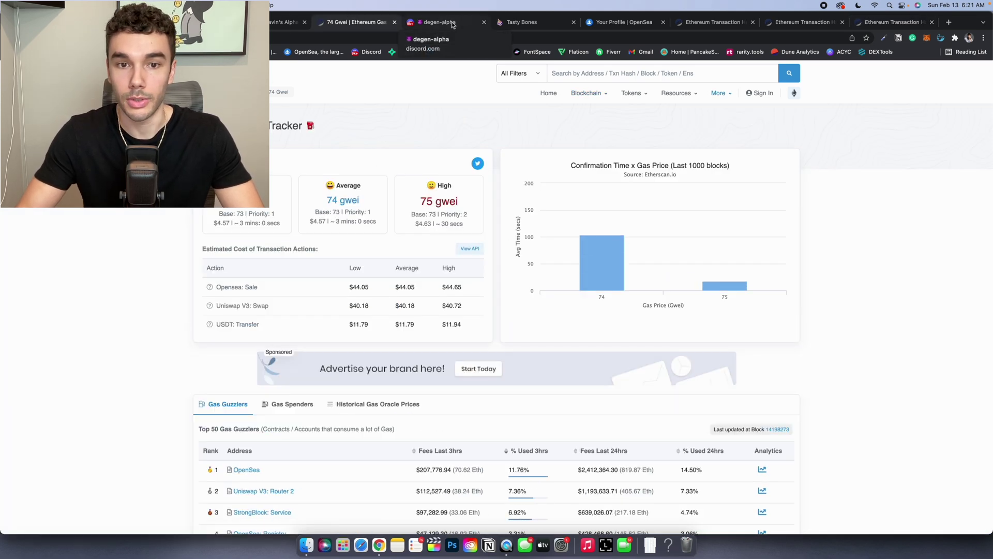
{"action": "left_click", "coordinate": [890, 24]}
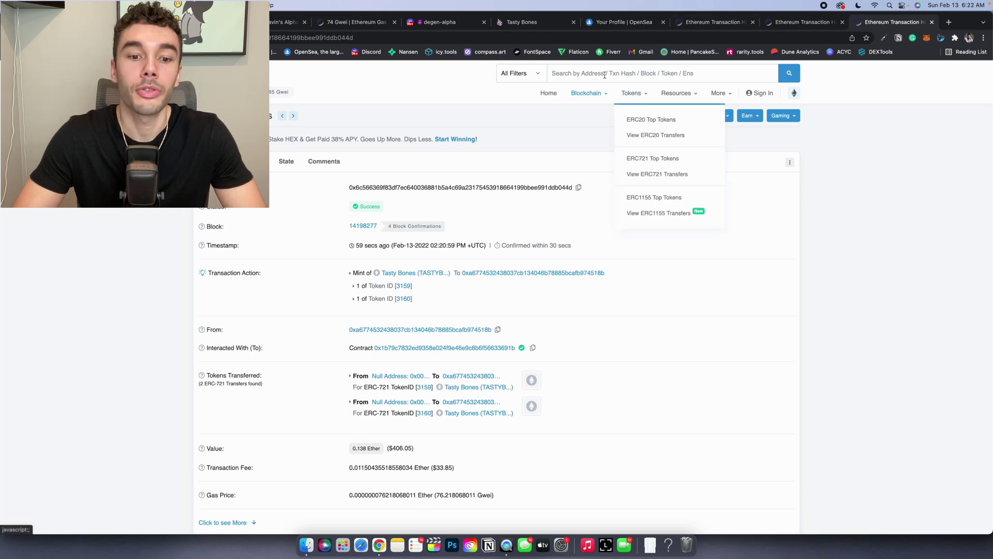
Step: Open the newly minted Tasty Bones #3159 from the profile's activity history
{"action": "left_click", "coordinate": [612, 26]}
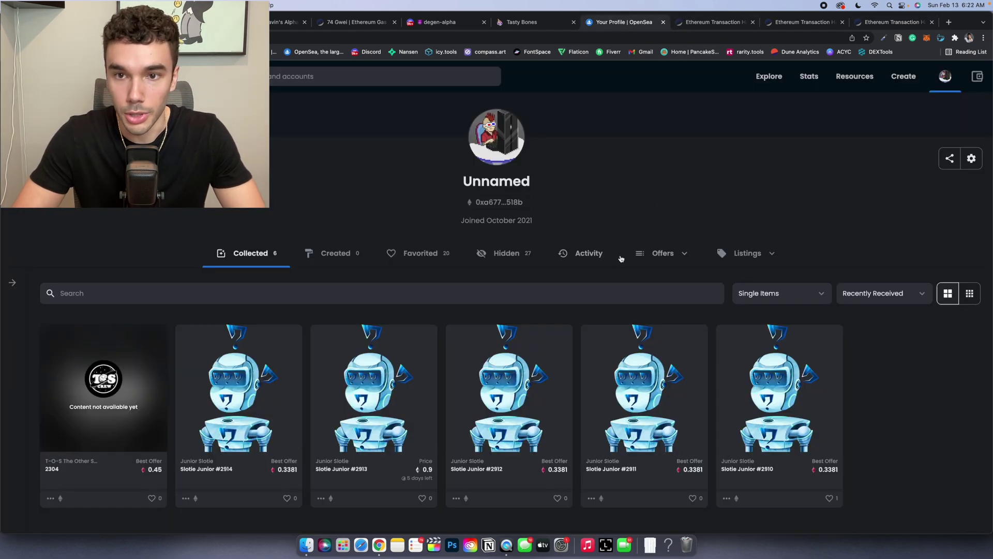
{"action": "left_click", "coordinate": [600, 255]}
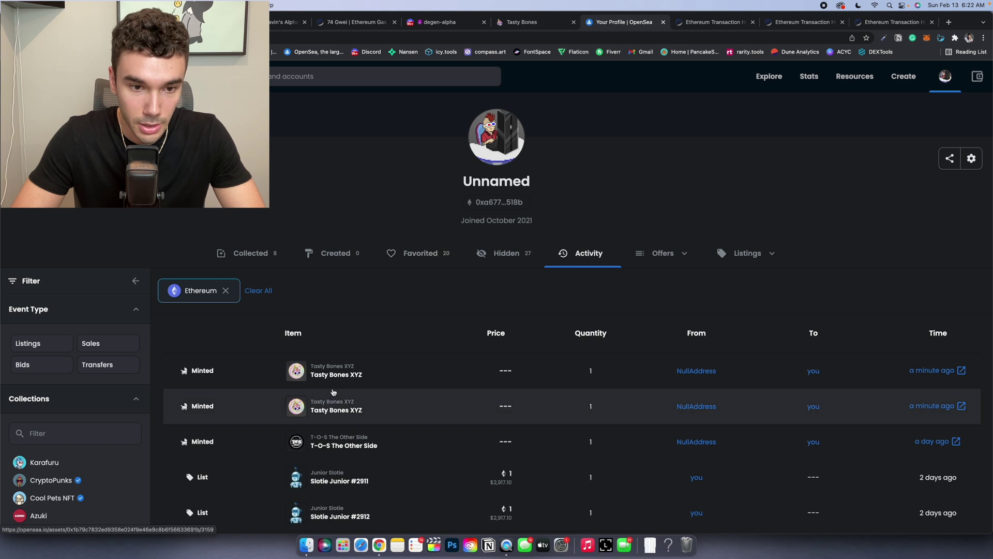
{"action": "left_click", "coordinate": [353, 396]}
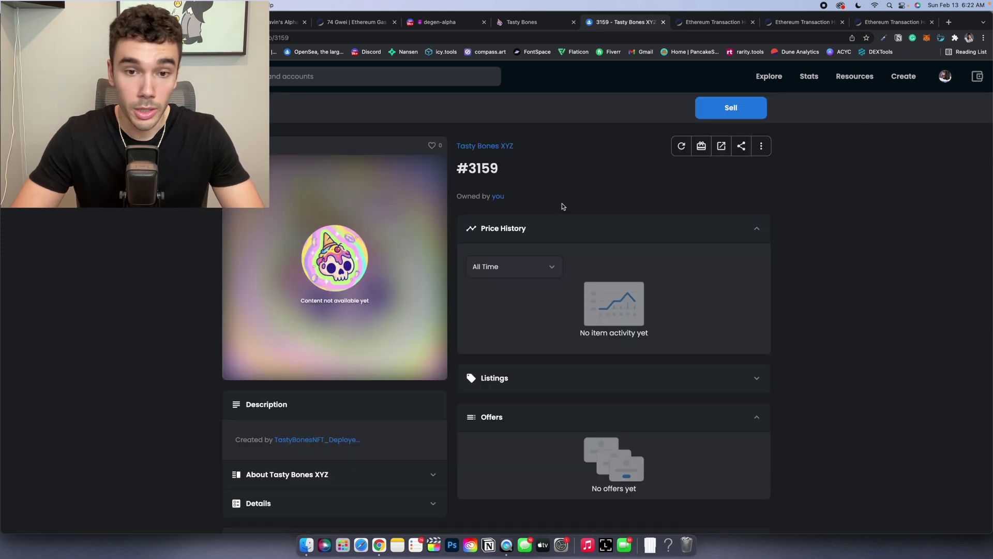
Step: Open the Tasty Bones XYZ collection in a new tab and check its recent activity
{"action": "right_click", "coordinate": [477, 147]}
{"action": "key", "text": "Return"}
{"action": "left_click", "coordinate": [644, 24]}
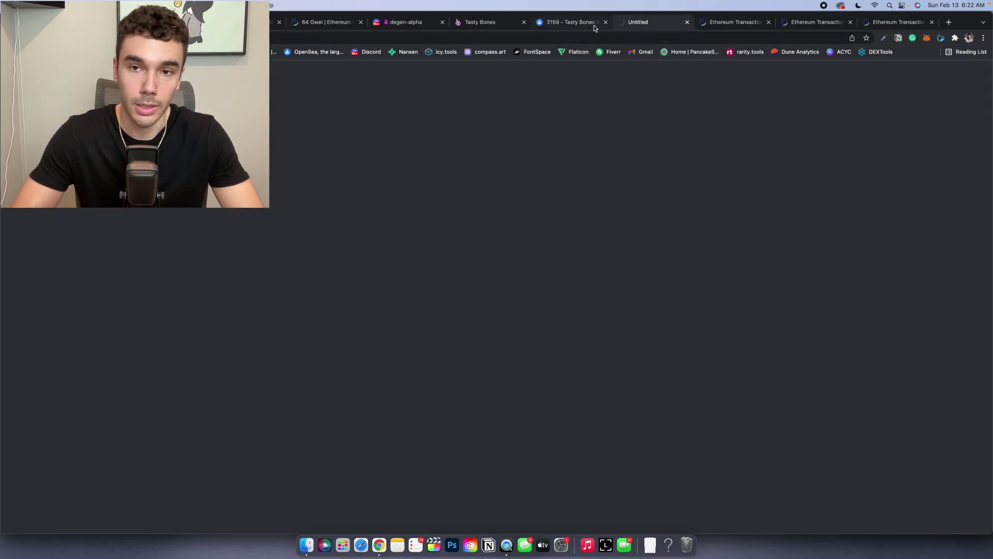
{"action": "scroll", "coordinate": [572, 370], "scroll_direction": "down", "scroll_amount": 3}
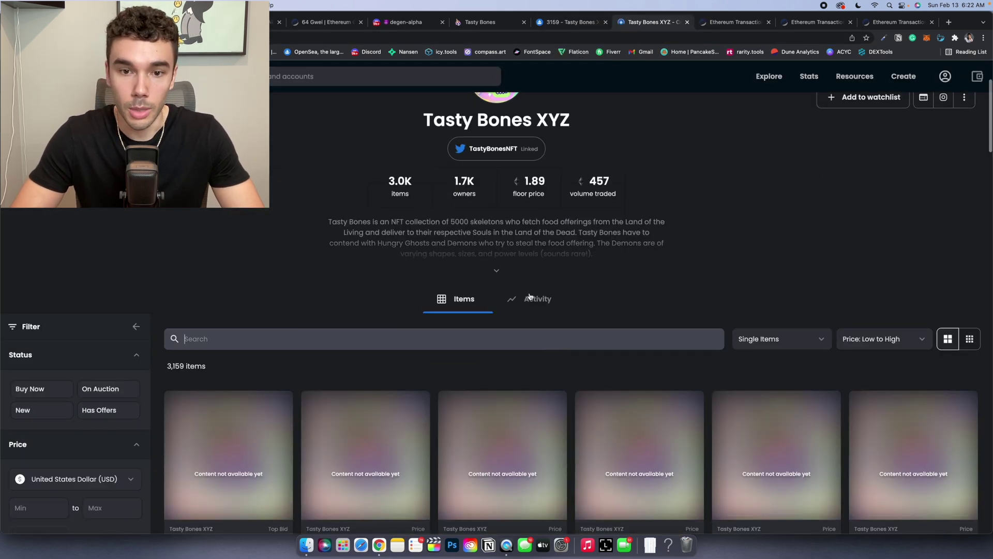
{"action": "left_click", "coordinate": [532, 299]}
{"action": "scroll", "coordinate": [532, 299], "scroll_direction": "down", "scroll_amount": 5}
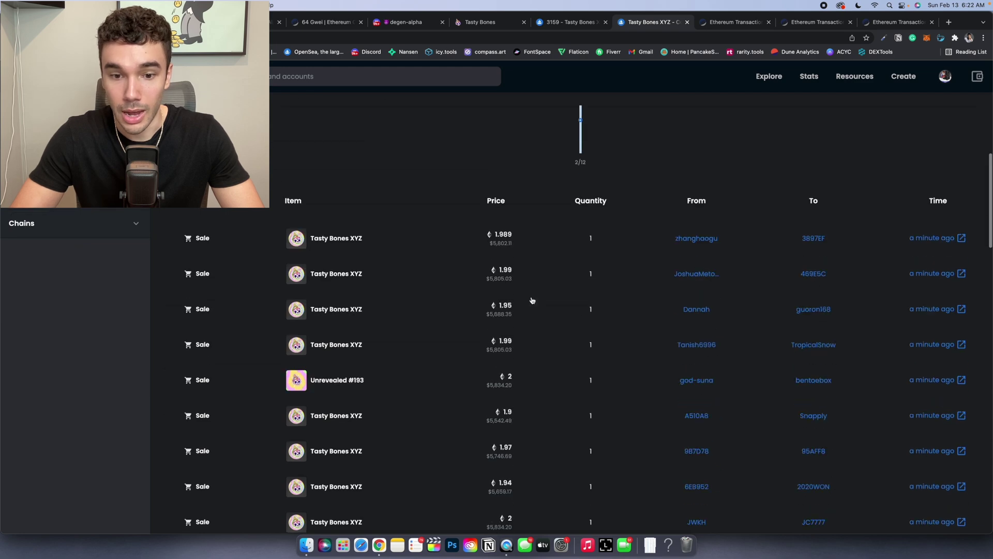
{"action": "scroll", "coordinate": [531, 300], "scroll_direction": "up", "scroll_amount": 10}
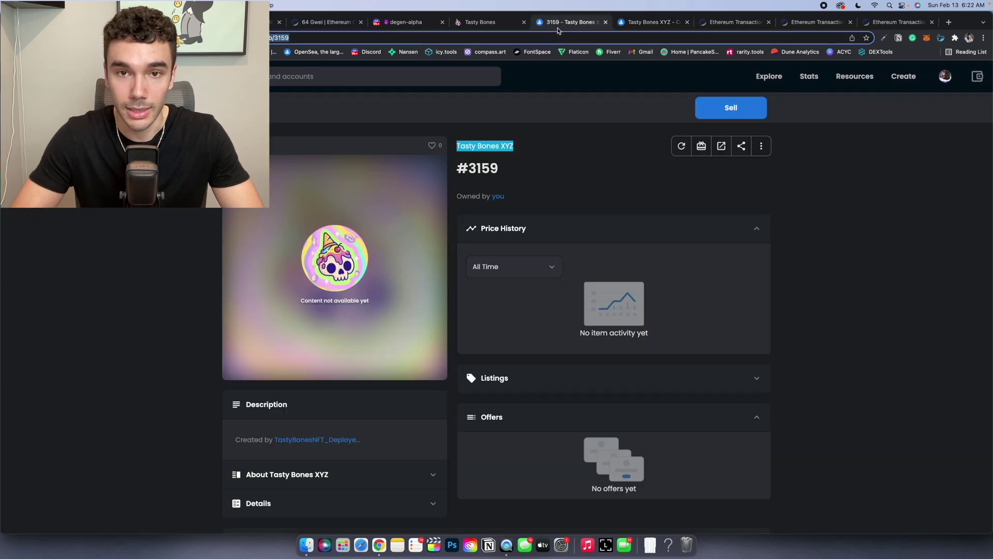
Step: List the Tasty Bones item at a 2 ETH fixed price for 1 day
{"action": "left_click", "coordinate": [727, 106]}
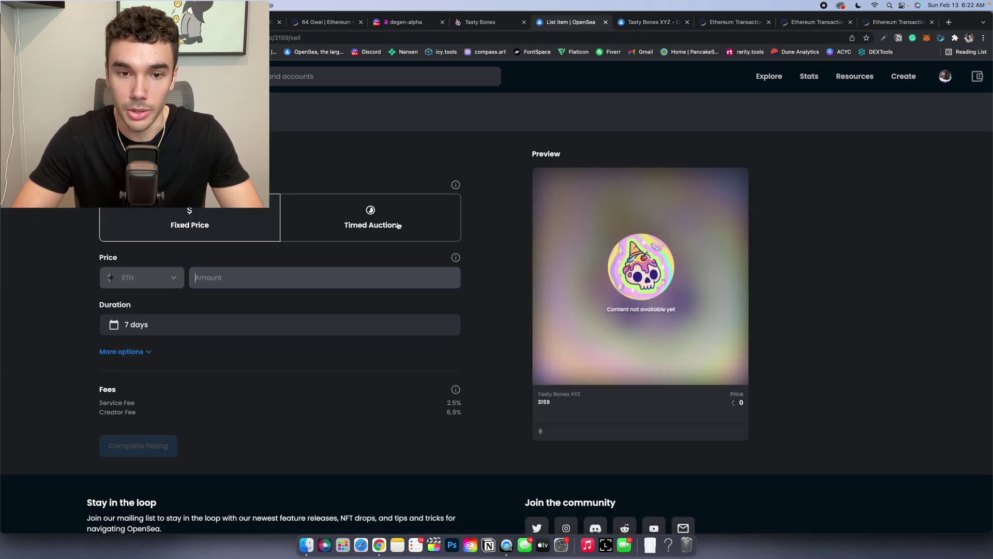
{"action": "type", "text": "2"}
{"action": "left_click", "coordinate": [150, 336]}
{"action": "left_click", "coordinate": [151, 391]}
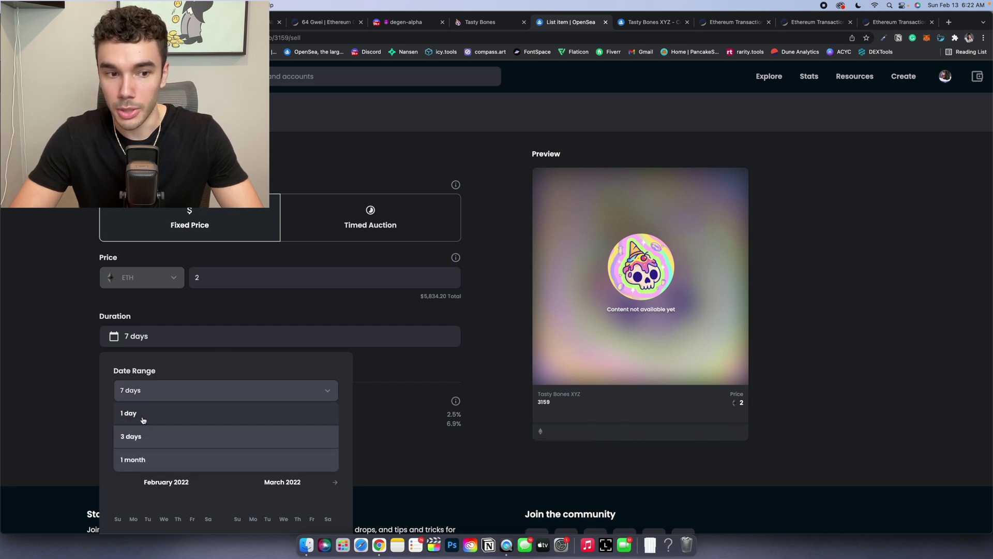
{"action": "left_click", "coordinate": [143, 414]}
{"action": "left_click", "coordinate": [57, 363]}
{"action": "scroll", "coordinate": [72, 365], "scroll_direction": "down", "scroll_amount": 2}
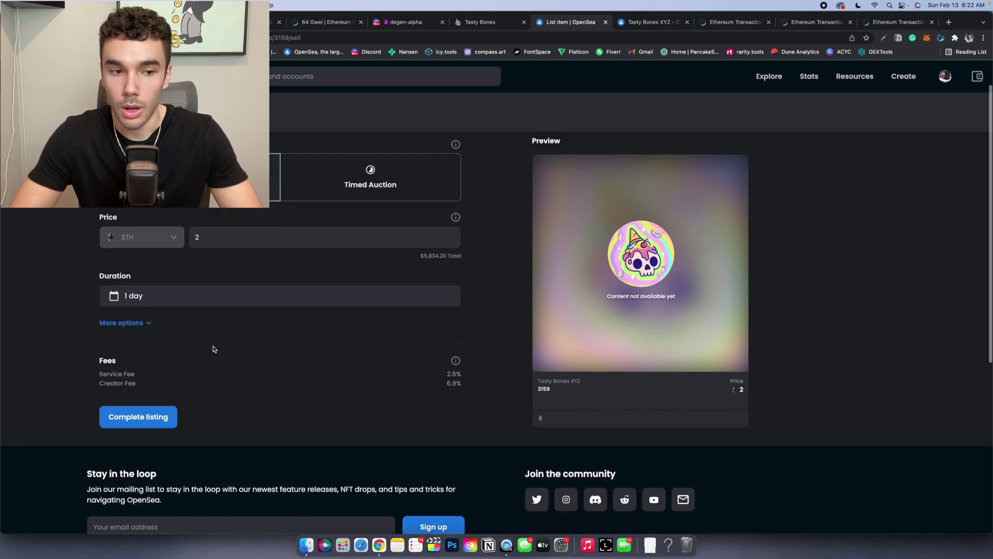
{"action": "scroll", "coordinate": [213, 349], "scroll_direction": "up", "scroll_amount": 2}
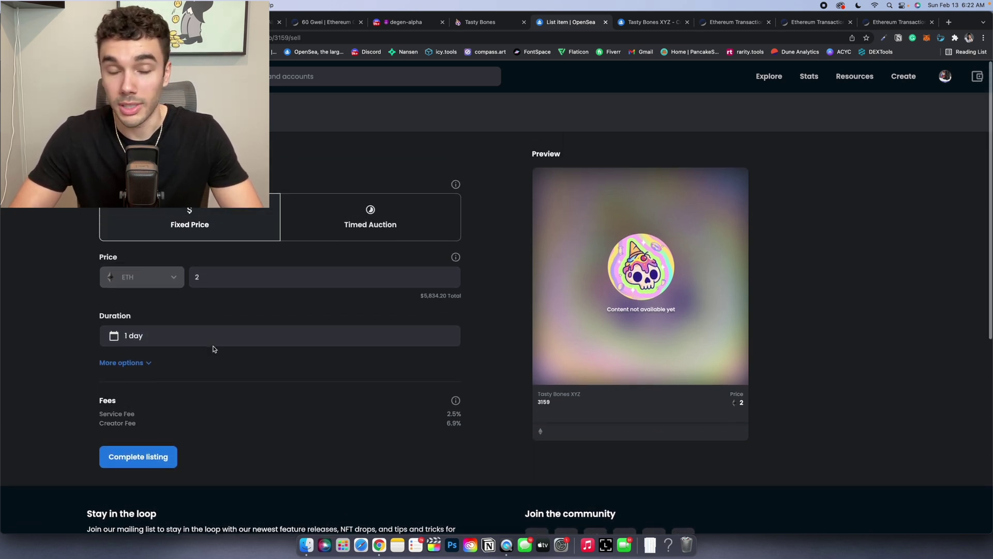
{"action": "left_click", "coordinate": [145, 456]}
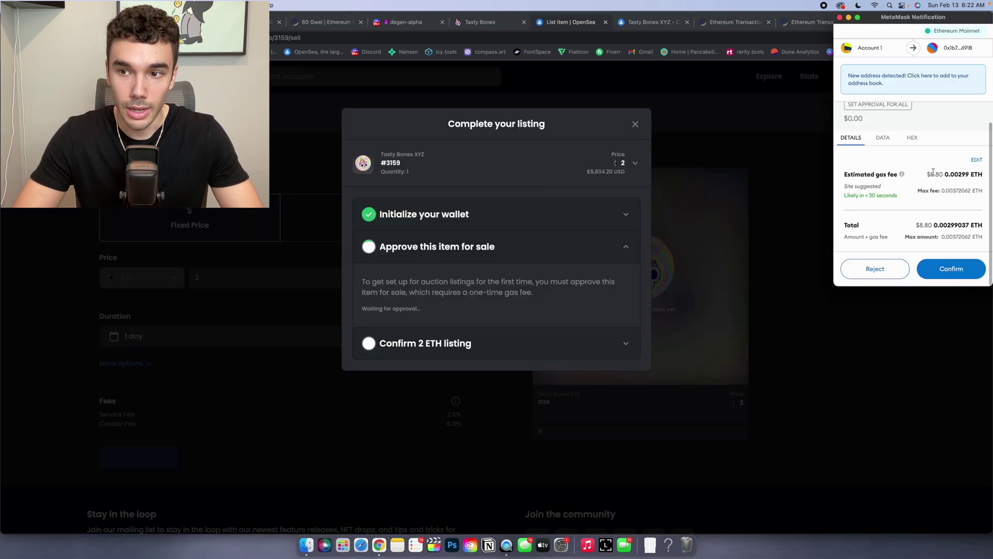
Step: Approve the item for sale in the wallet and check the collection's activity
{"action": "left_click", "coordinate": [948, 279]}
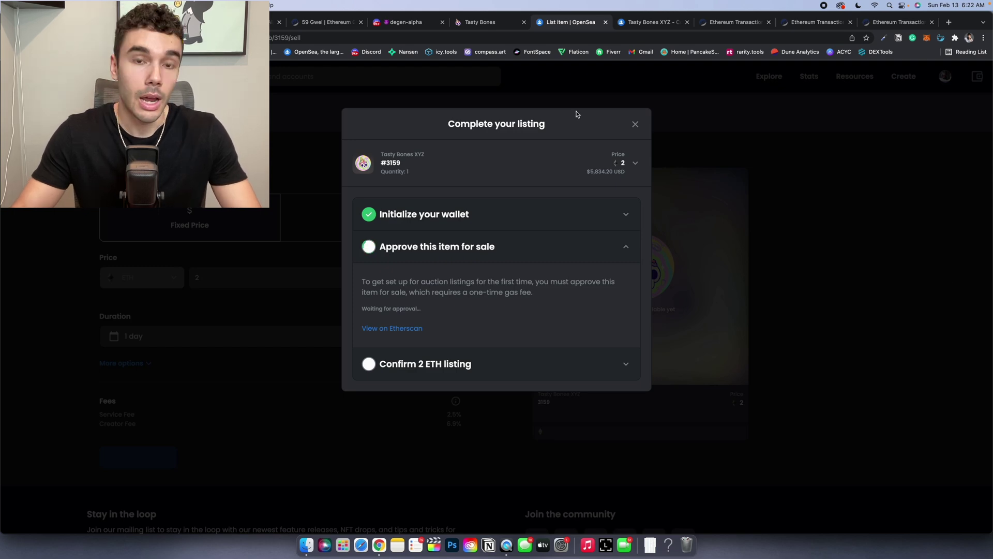
{"action": "left_click", "coordinate": [643, 20]}
{"action": "scroll", "coordinate": [435, 354], "scroll_direction": "down", "scroll_amount": 5}
{"action": "scroll", "coordinate": [434, 354], "scroll_direction": "down", "scroll_amount": 4}
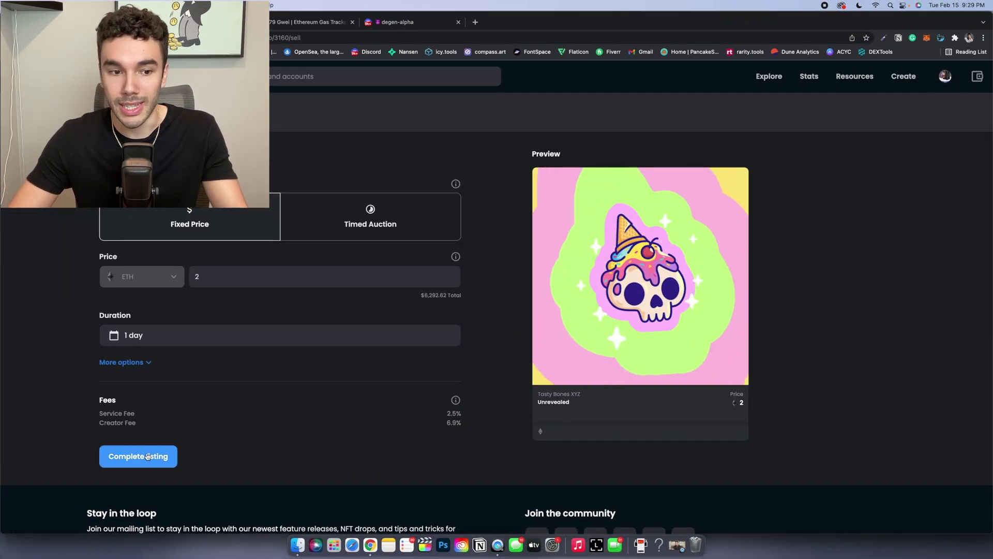
Step: Start completing the 2 ETH listing, decline the wallet signature, and open the profile page
{"action": "left_click", "coordinate": [148, 456]}
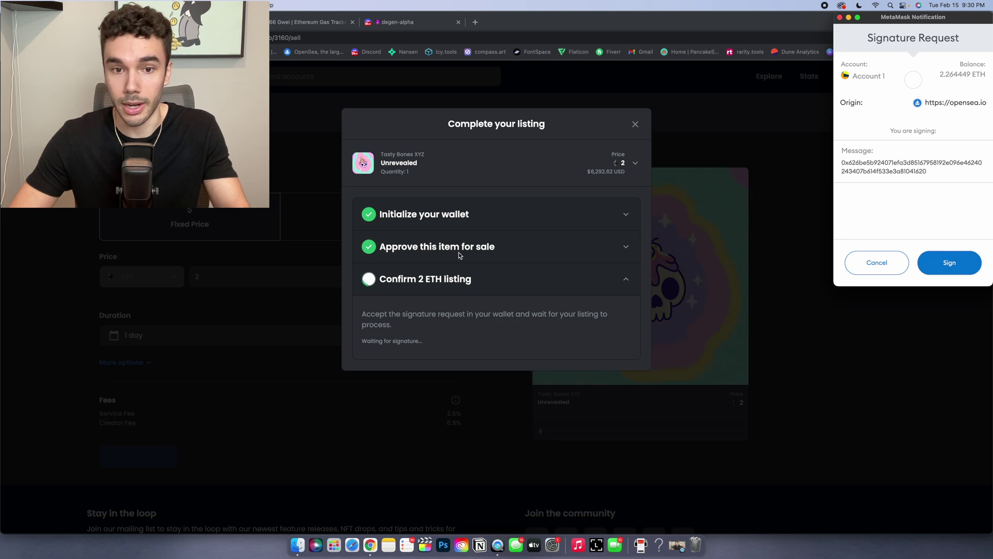
{"action": "left_click", "coordinate": [877, 260]}
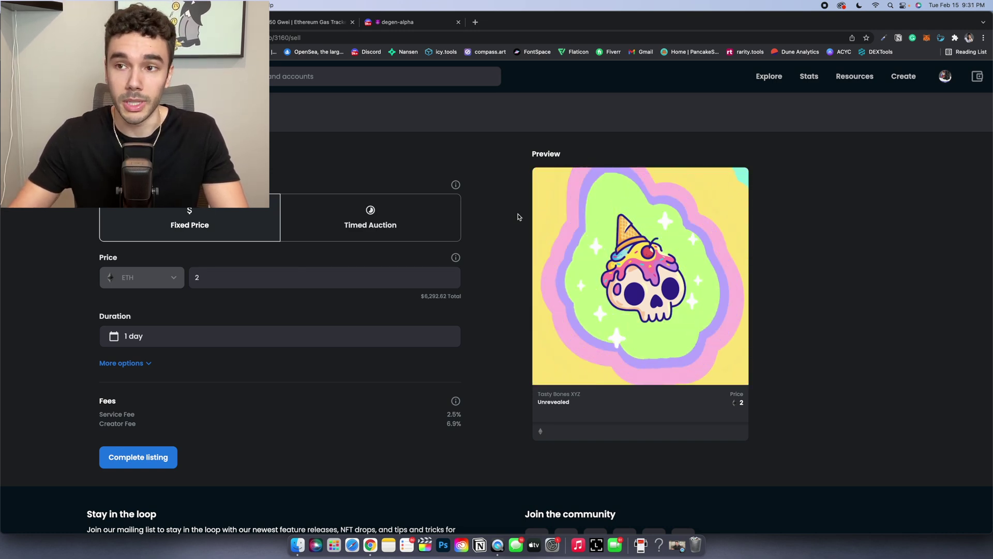
{"action": "left_click", "coordinate": [946, 76]}
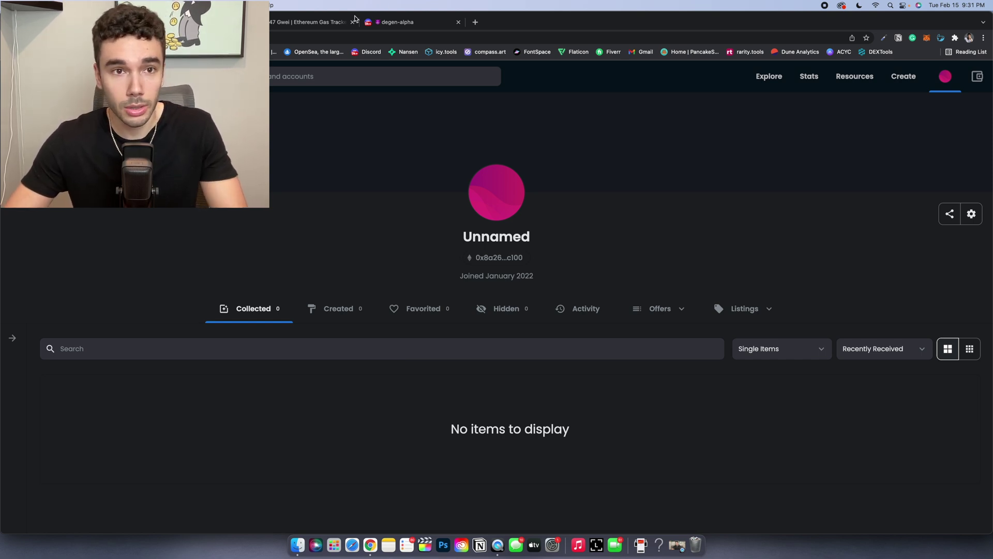
Step: Check current gas prices on Etherscan, then return to the OpenSea profile page
{"action": "left_click", "coordinate": [307, 23]}
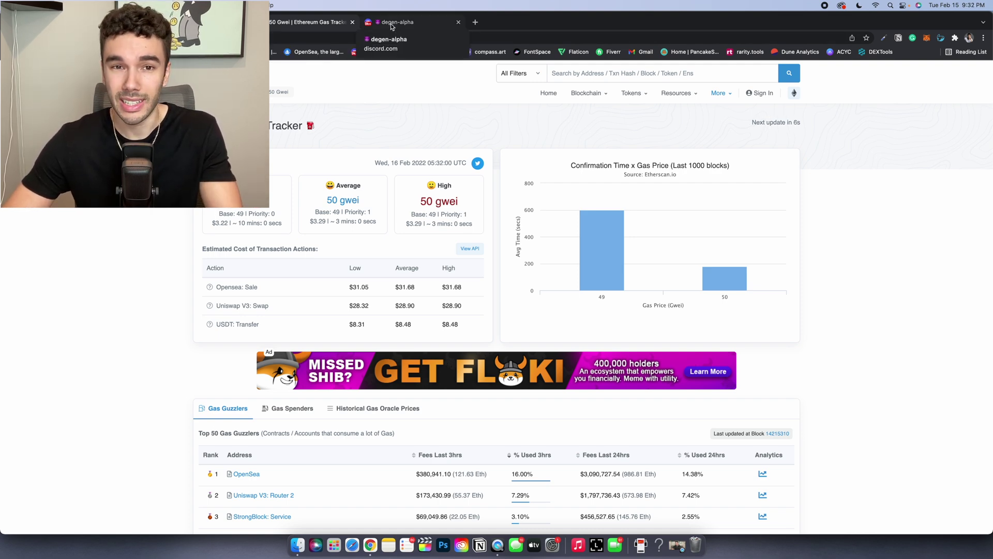
{"action": "key", "text": "super+alt+Left"}
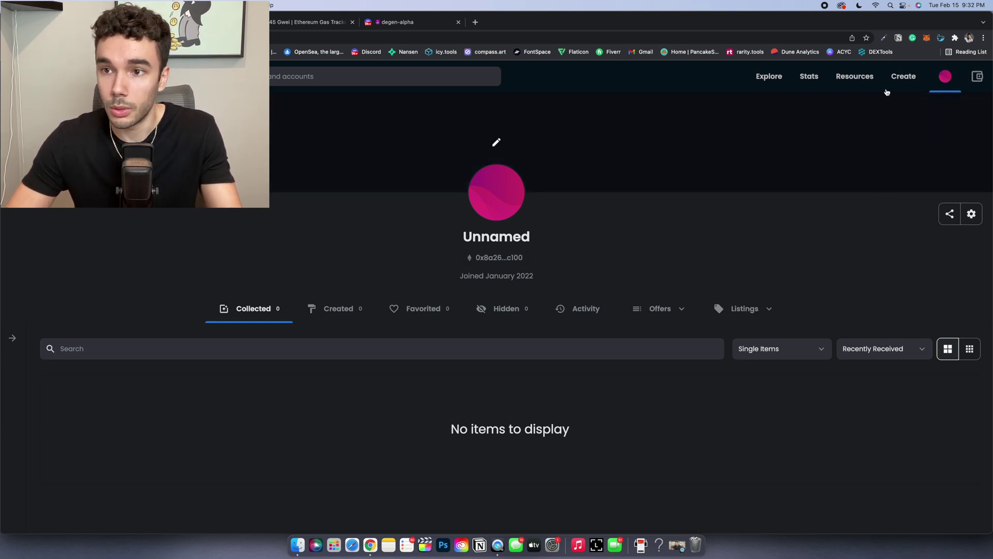
Step: Create a new item named 'initialize wallet' with a city image and dismiss the confirmation
{"action": "left_click", "coordinate": [912, 78]}
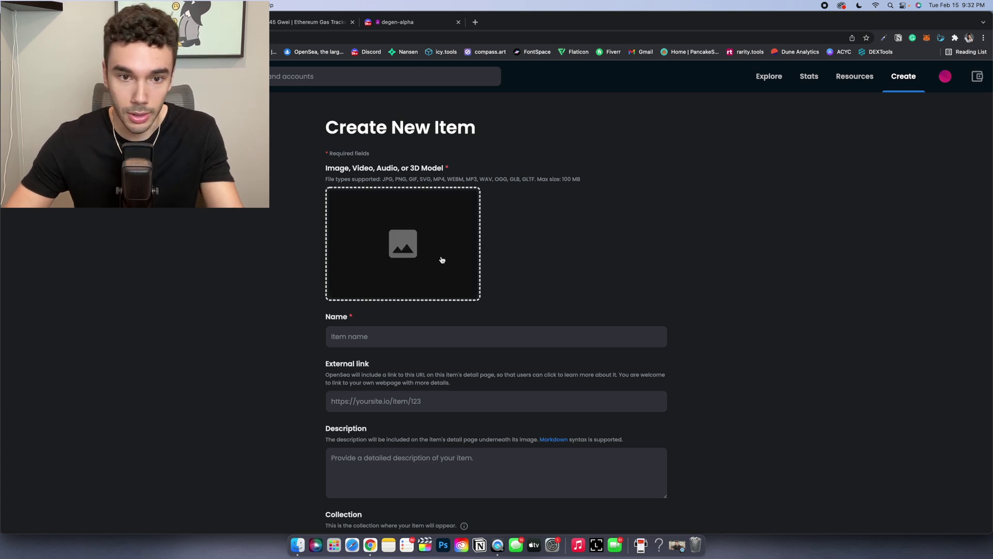
{"action": "scroll", "coordinate": [433, 260], "scroll_direction": "down", "scroll_amount": 1}
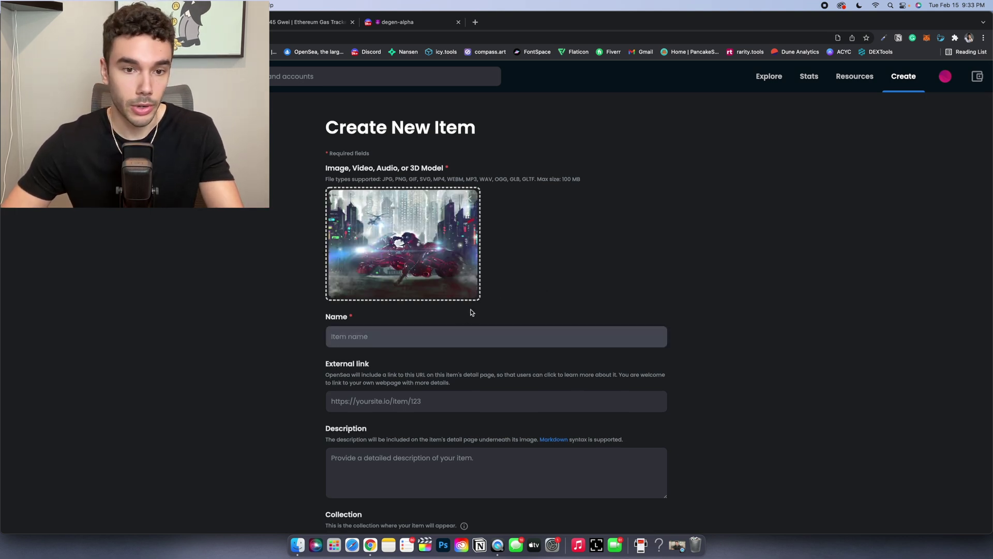
{"action": "left_click", "coordinate": [443, 331]}
{"action": "type", "text": "initialize wallet"}
{"action": "scroll", "coordinate": [570, 372], "scroll_direction": "down", "scroll_amount": 15}
{"action": "left_click", "coordinate": [346, 499]}
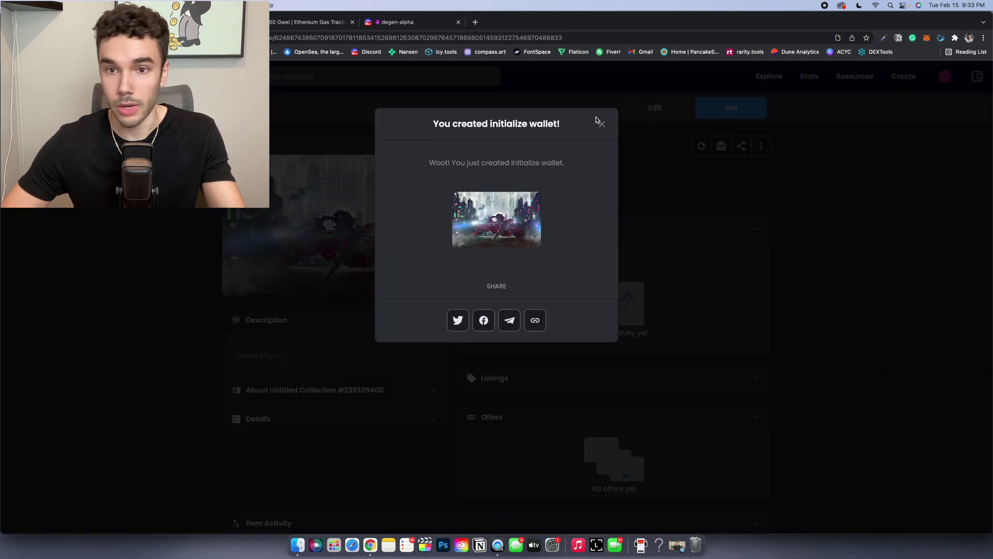
{"action": "left_click", "coordinate": [602, 124]}
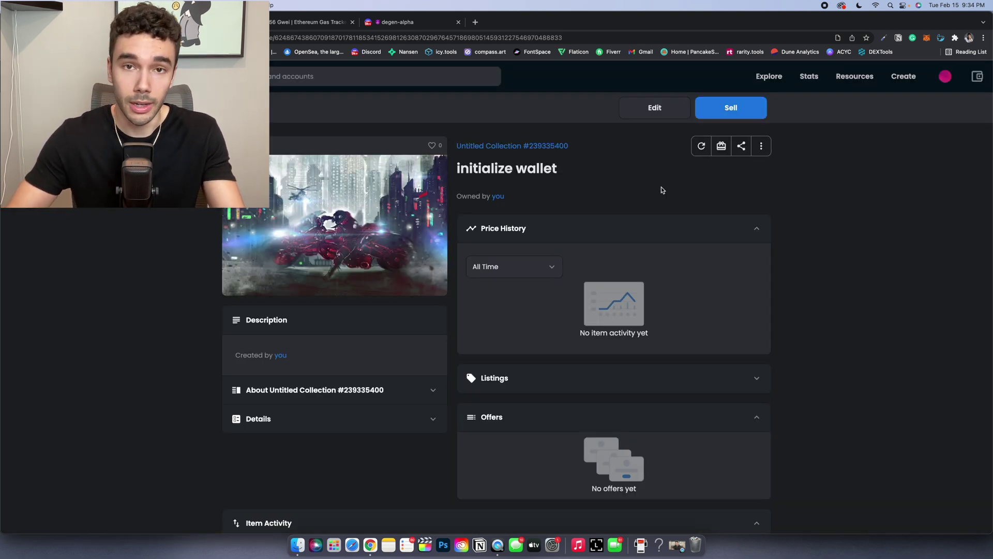
Step: List the 'initialize wallet' item for sale at 2 ETH for 7 days
{"action": "left_click", "coordinate": [739, 107]}
{"action": "left_click", "coordinate": [192, 282]}
{"action": "type", "text": "2"}
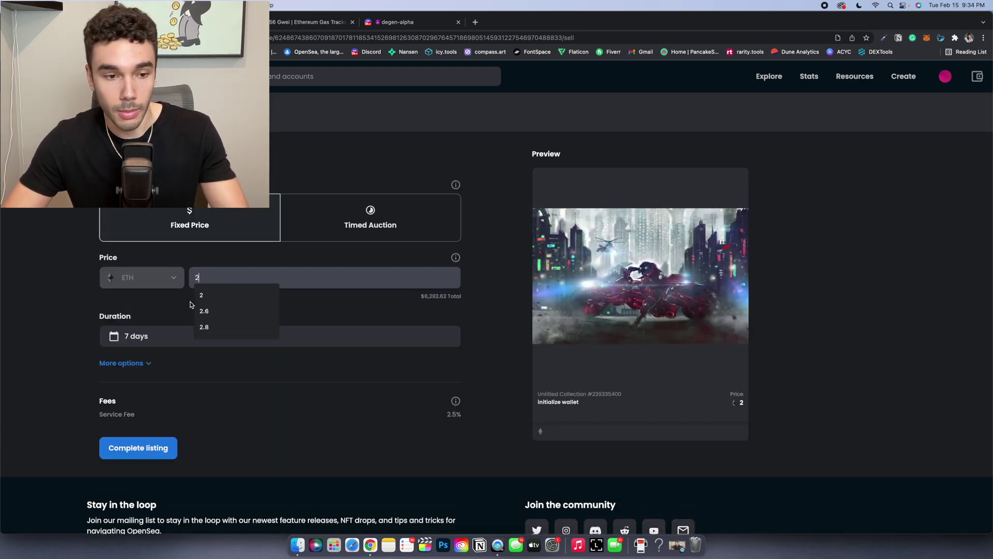
{"action": "left_click", "coordinate": [250, 391]}
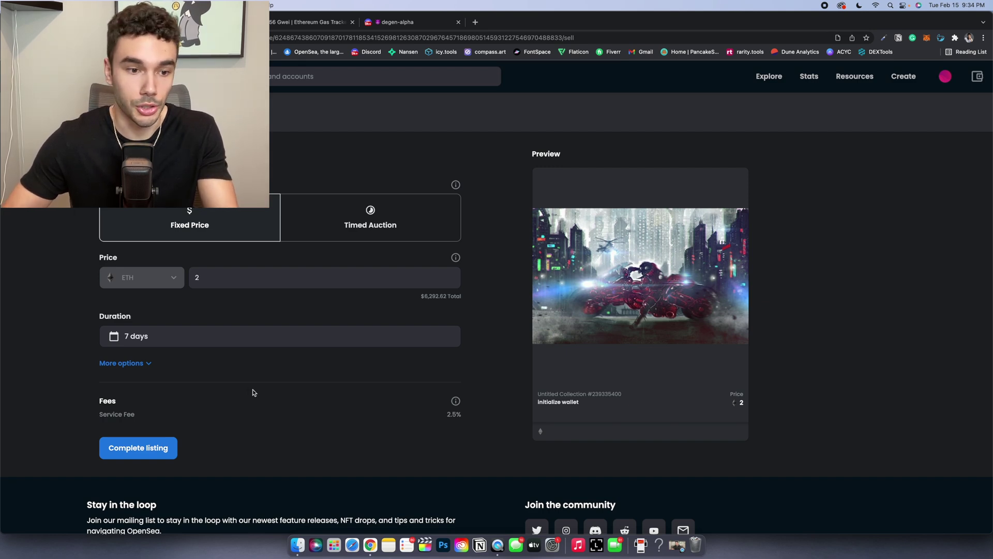
{"action": "left_click", "coordinate": [138, 448]}
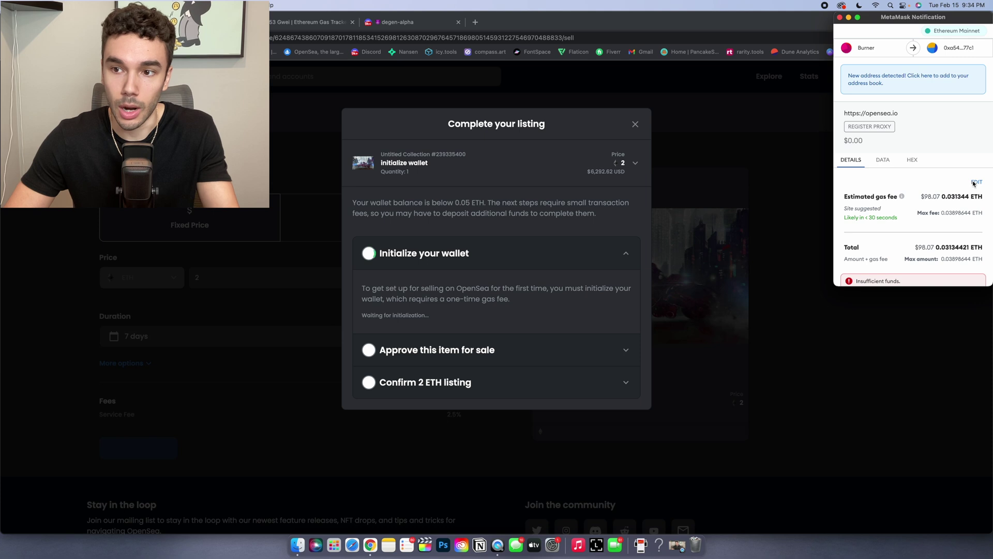
Step: Compare the wallet's gas fee settings with Etherscan's current gas prices, then return to the listing
{"action": "left_click", "coordinate": [975, 182]}
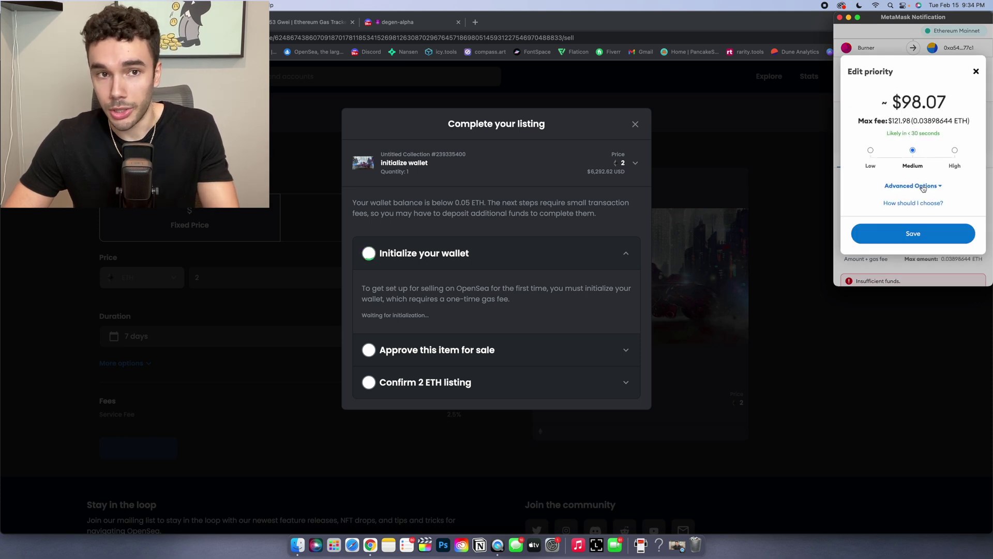
{"action": "left_click", "coordinate": [286, 23]}
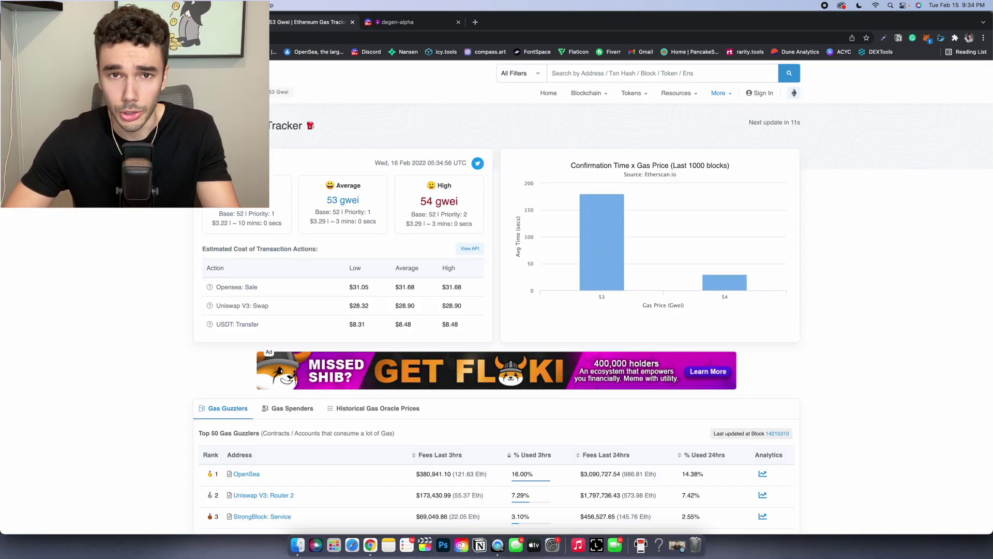
{"action": "key", "text": "ctrl+shift+Tab"}
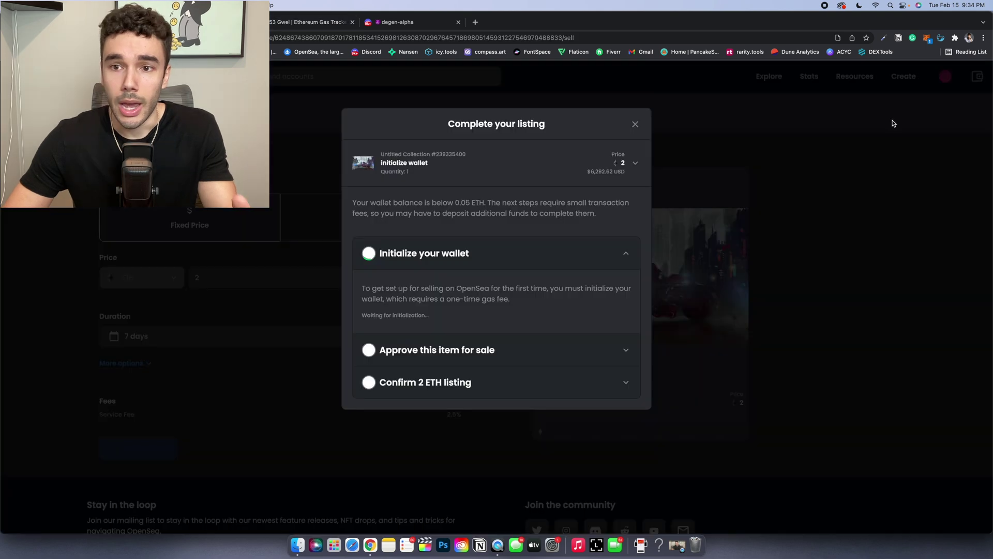
Step: Lower the wallet initialization max fee to 30 gwei and confirm the transaction
{"action": "left_click", "coordinate": [928, 39]}
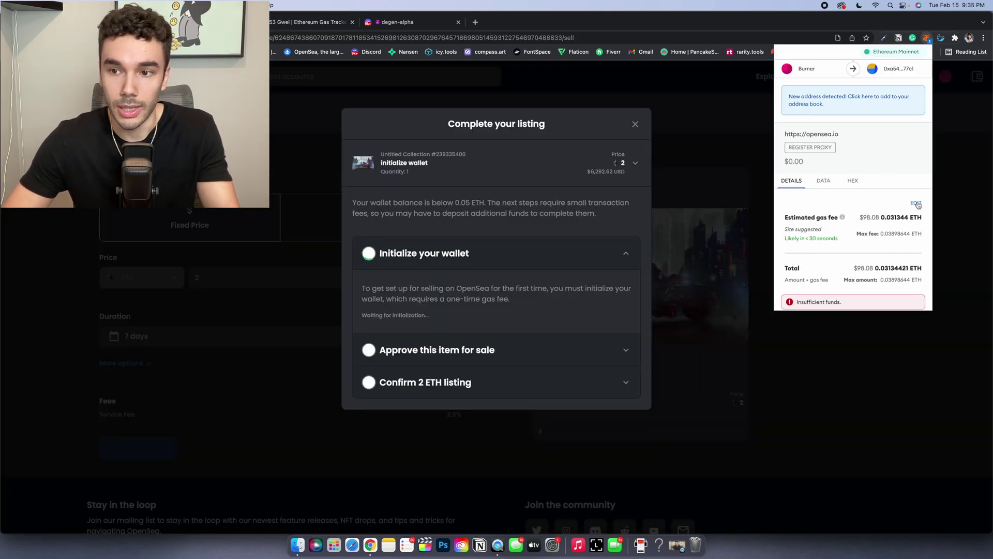
{"action": "left_click", "coordinate": [917, 203]}
{"action": "left_click", "coordinate": [834, 210]}
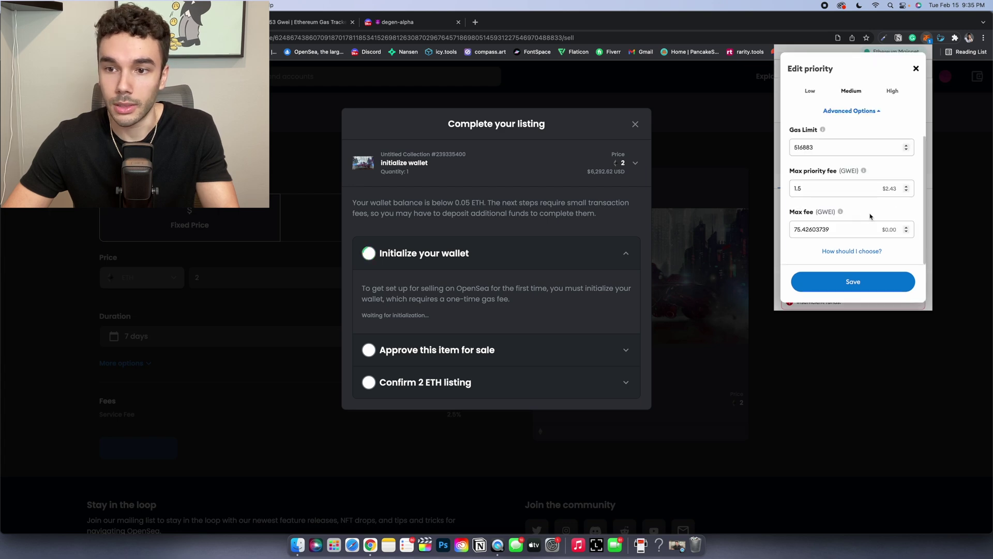
{"action": "double_click", "coordinate": [806, 229]}
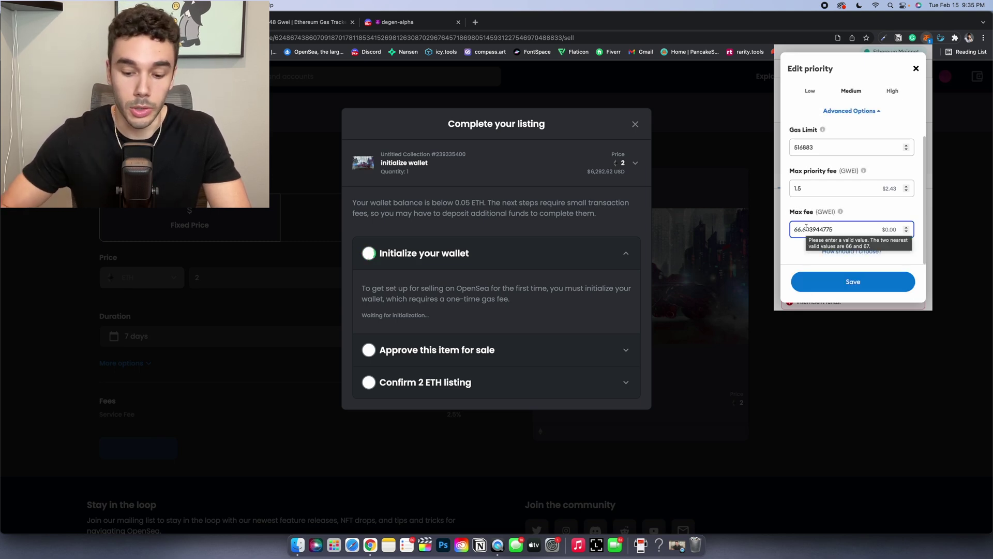
{"action": "double_click", "coordinate": [806, 229]}
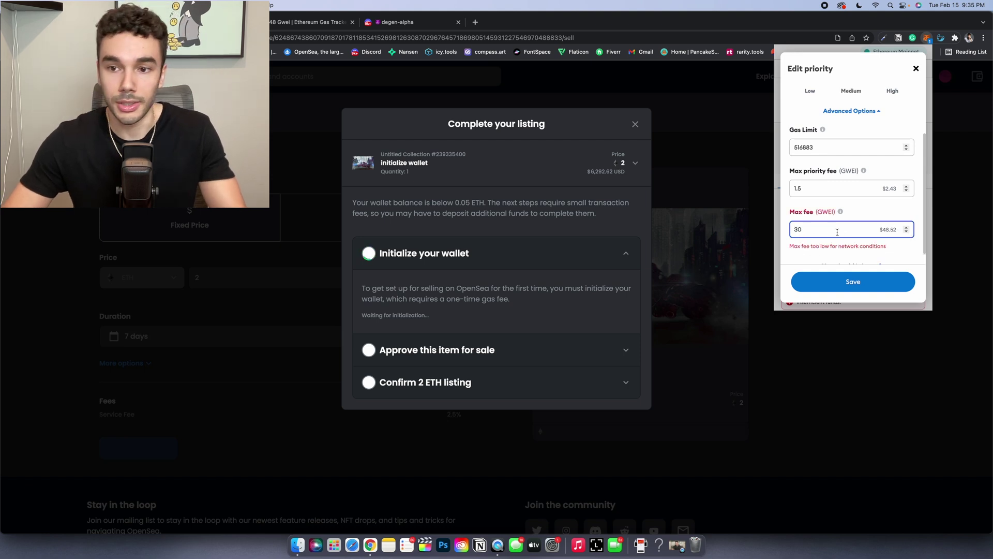
{"action": "scroll", "coordinate": [869, 232], "scroll_direction": "down", "scroll_amount": 1}
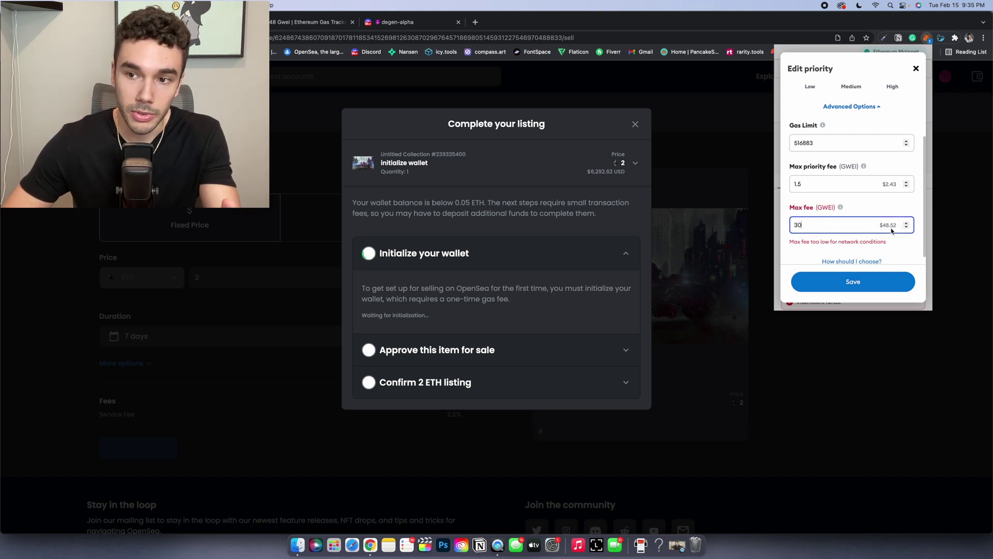
{"action": "left_click", "coordinate": [862, 283]}
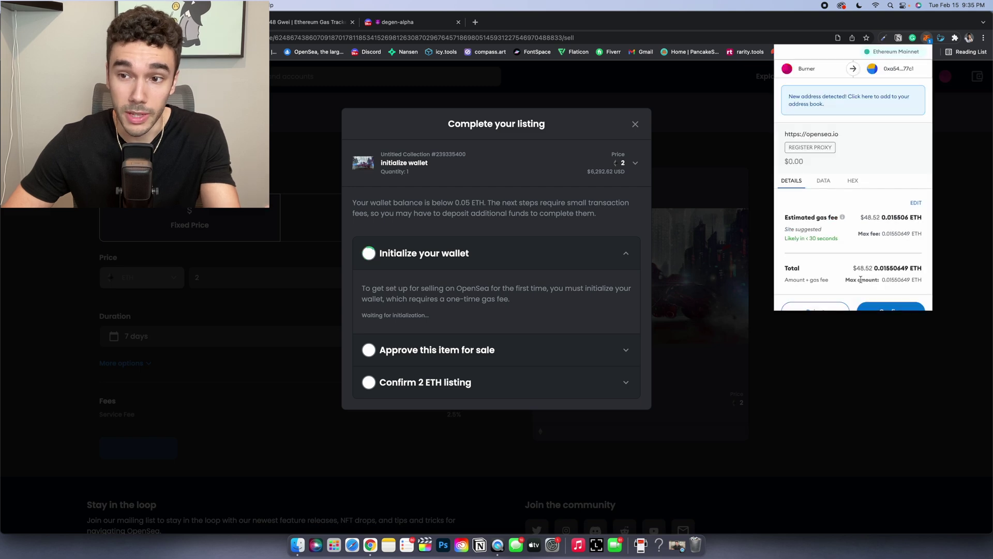
{"action": "scroll", "coordinate": [887, 258], "scroll_direction": "down", "scroll_amount": 1}
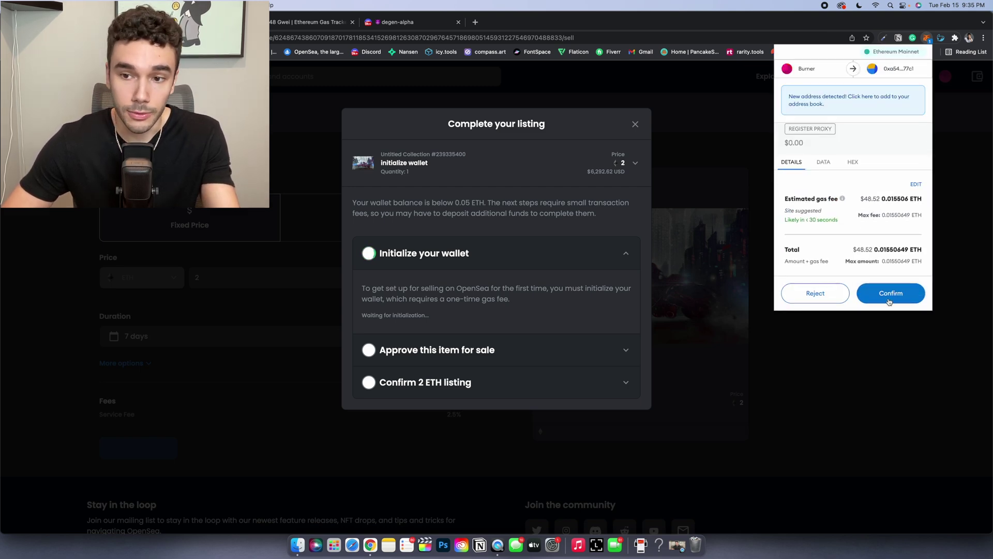
{"action": "left_click", "coordinate": [873, 301]}
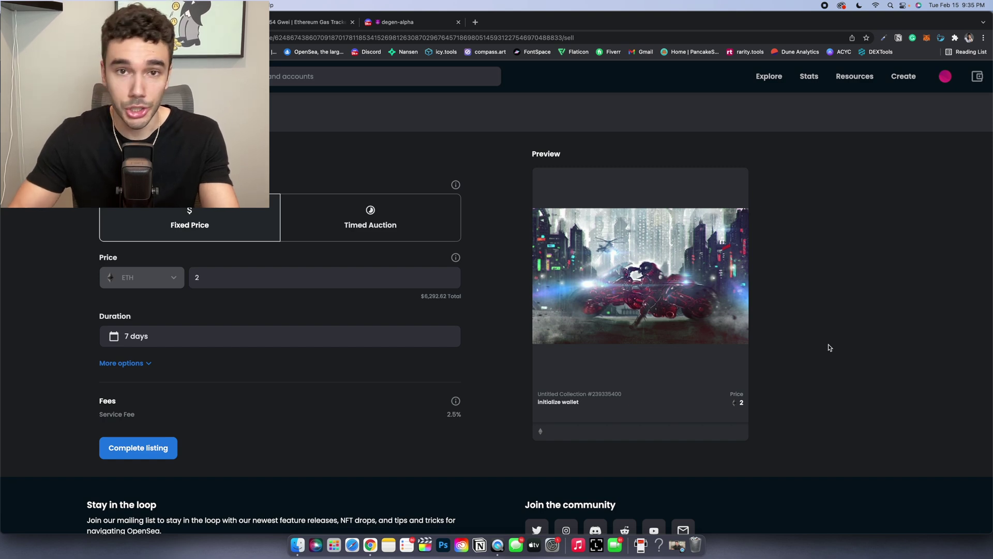
{"action": "left_click", "coordinate": [283, 24]}
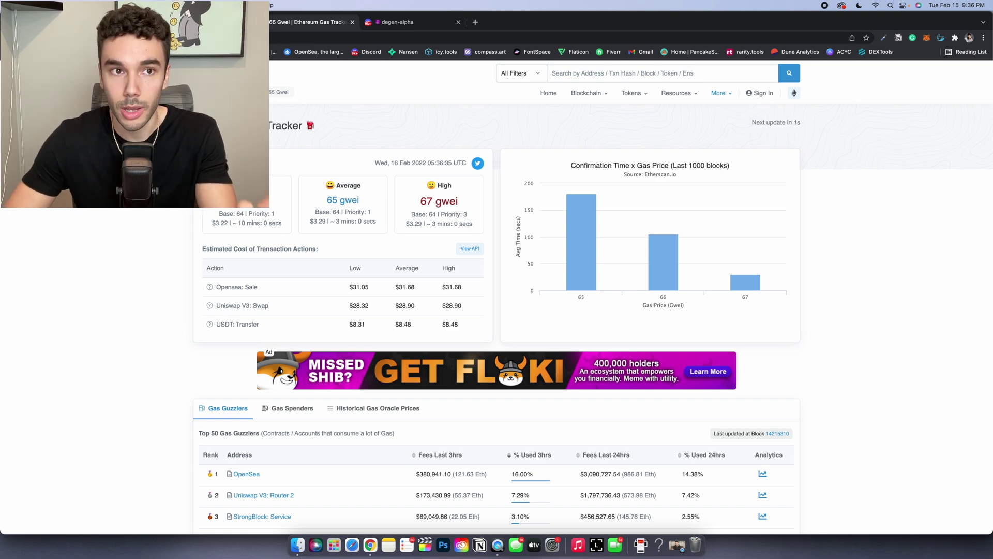
{"action": "key", "text": "ctrl+shift+Tab"}
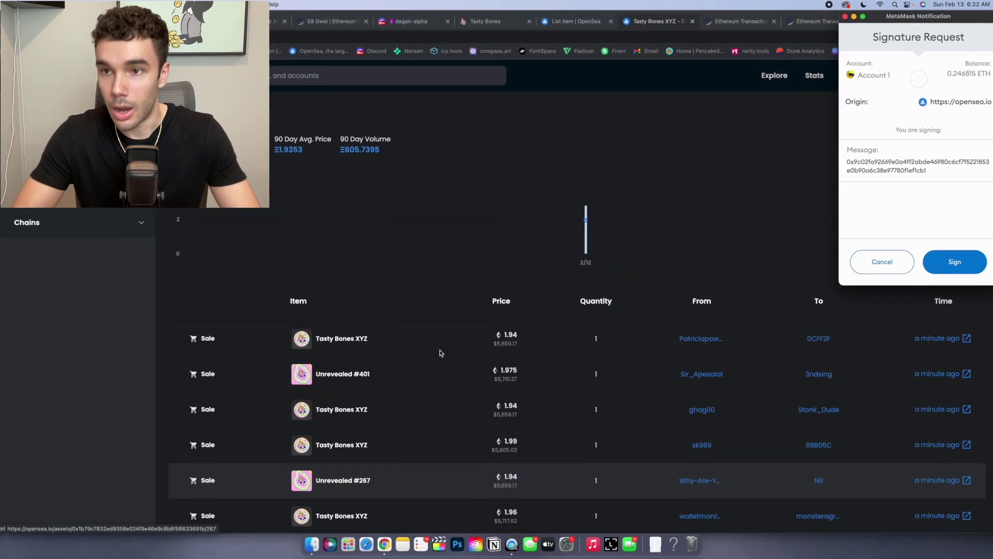
Step: Browse the Tasty Bones XYZ collection items, then reload the collection page
{"action": "scroll", "coordinate": [438, 352], "scroll_direction": "up", "scroll_amount": 1}
{"action": "scroll", "coordinate": [435, 354], "scroll_direction": "down", "scroll_amount": 3}
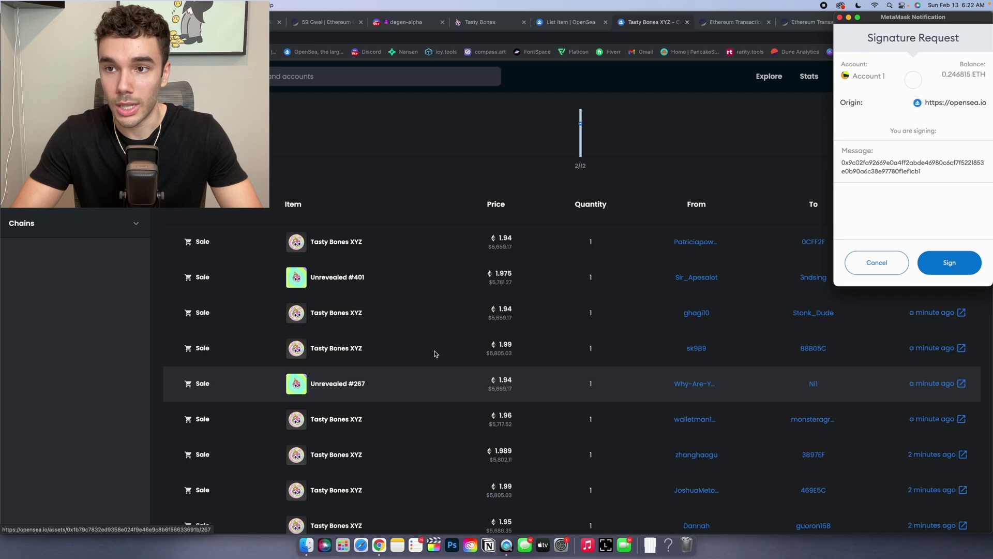
{"action": "scroll", "coordinate": [434, 354], "scroll_direction": "up", "scroll_amount": 5}
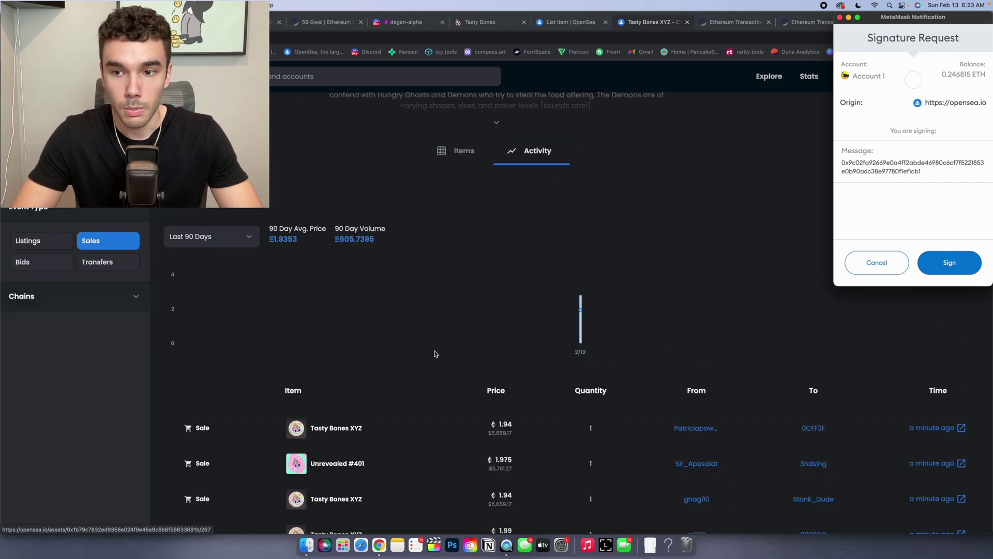
{"action": "left_click", "coordinate": [451, 191]}
{"action": "scroll", "coordinate": [238, 380], "scroll_direction": "down", "scroll_amount": 4}
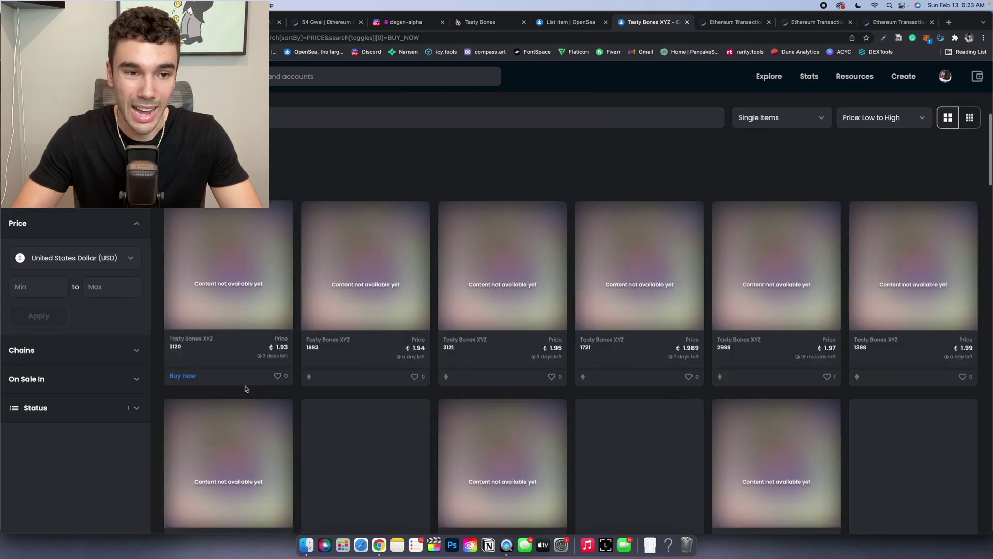
{"action": "scroll", "coordinate": [240, 383], "scroll_direction": "down", "scroll_amount": 5}
{"action": "scroll", "coordinate": [246, 389], "scroll_direction": "down", "scroll_amount": 1}
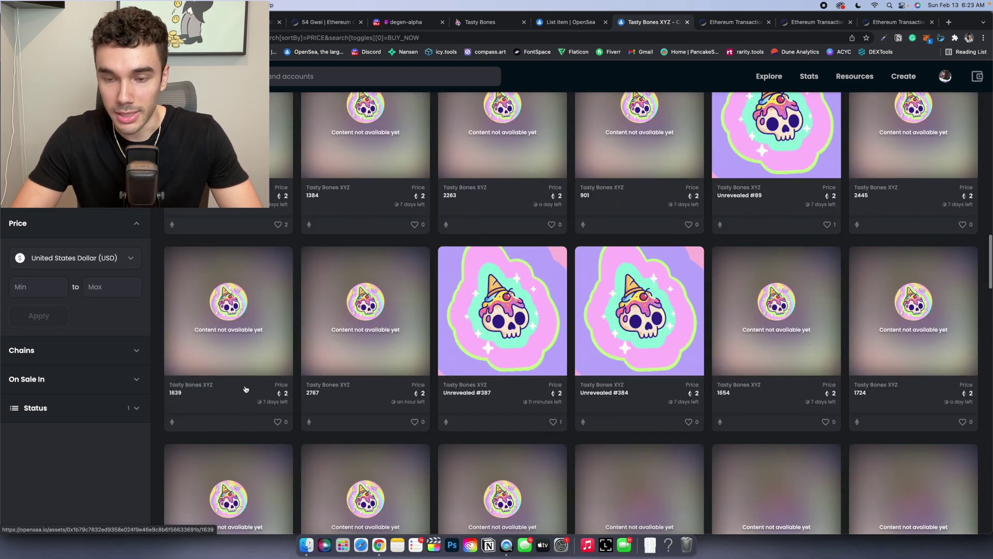
{"action": "scroll", "coordinate": [245, 389], "scroll_direction": "up", "scroll_amount": 3}
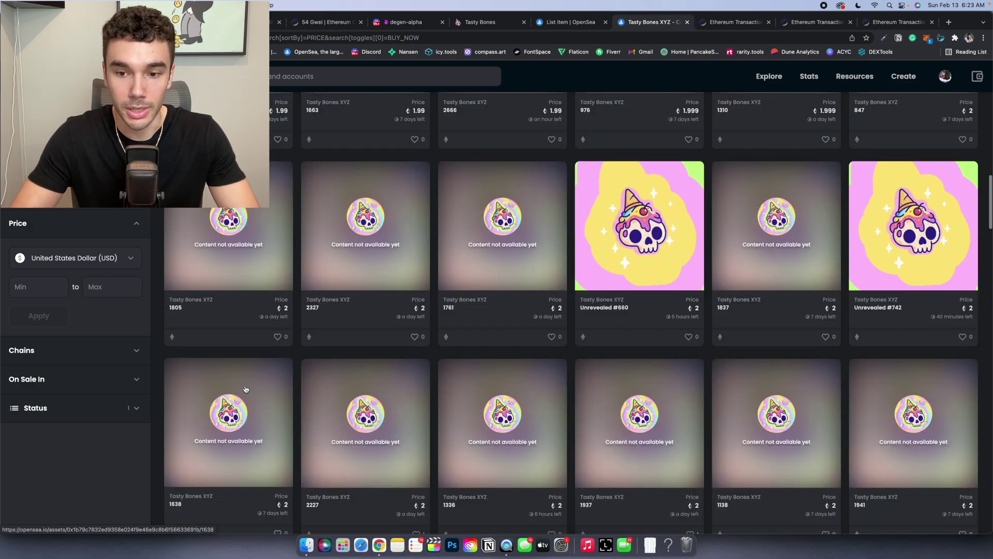
{"action": "scroll", "coordinate": [246, 390], "scroll_direction": "down", "scroll_amount": 6}
{"action": "scroll", "coordinate": [246, 389], "scroll_direction": "down", "scroll_amount": 3}
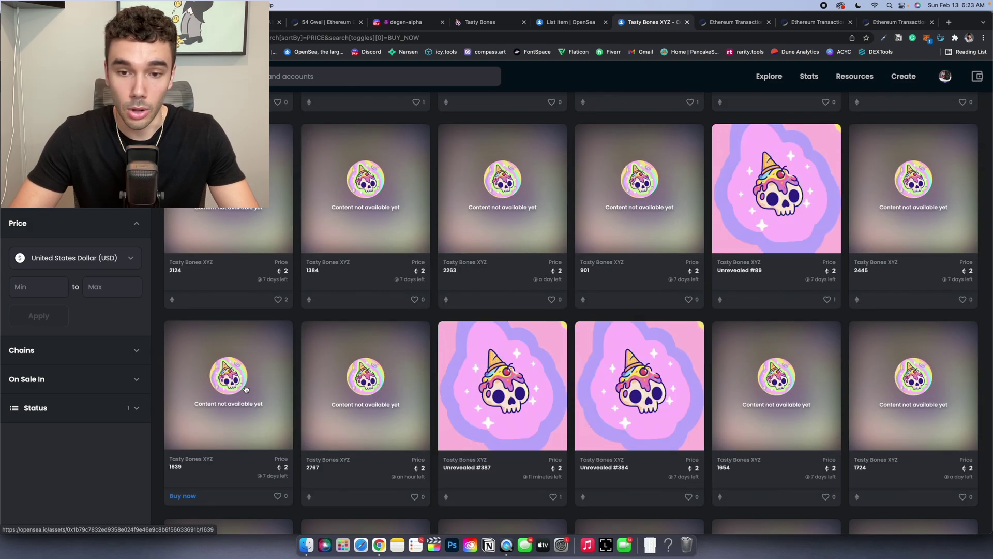
{"action": "scroll", "coordinate": [246, 389], "scroll_direction": "down", "scroll_amount": 3}
{"action": "scroll", "coordinate": [245, 390], "scroll_direction": "down", "scroll_amount": 6}
{"action": "scroll", "coordinate": [245, 389], "scroll_direction": "down", "scroll_amount": 3}
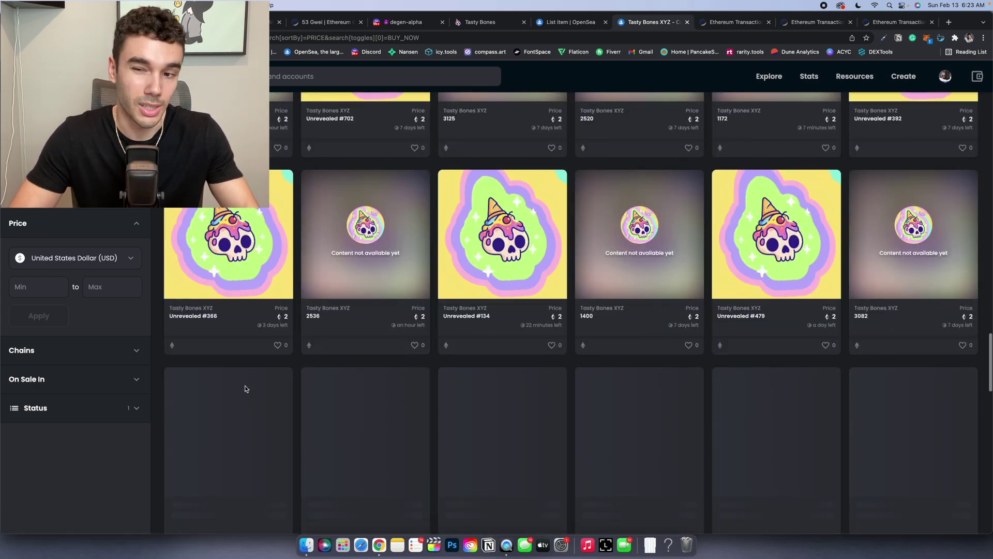
{"action": "scroll", "coordinate": [245, 389], "scroll_direction": "down", "scroll_amount": 5}
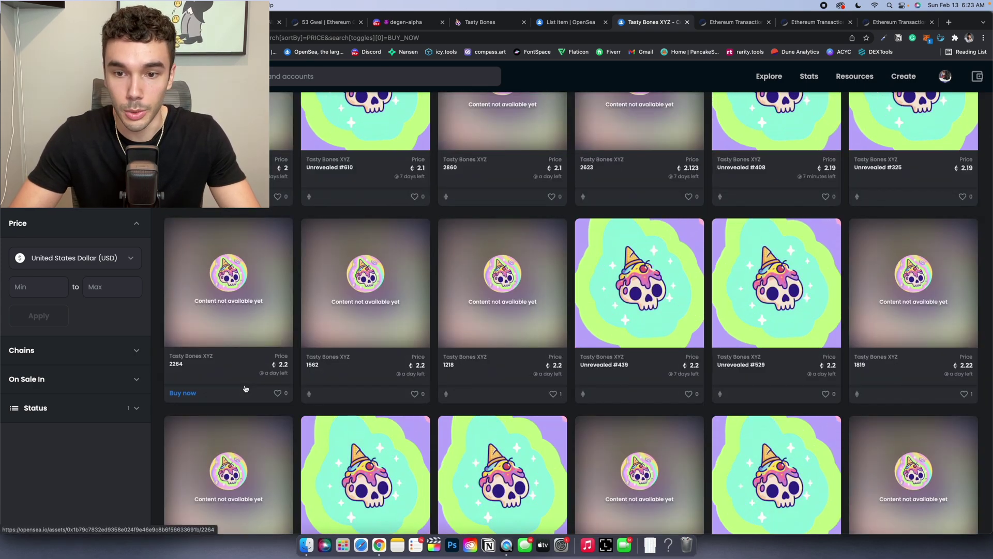
{"action": "key", "text": "super+r"}
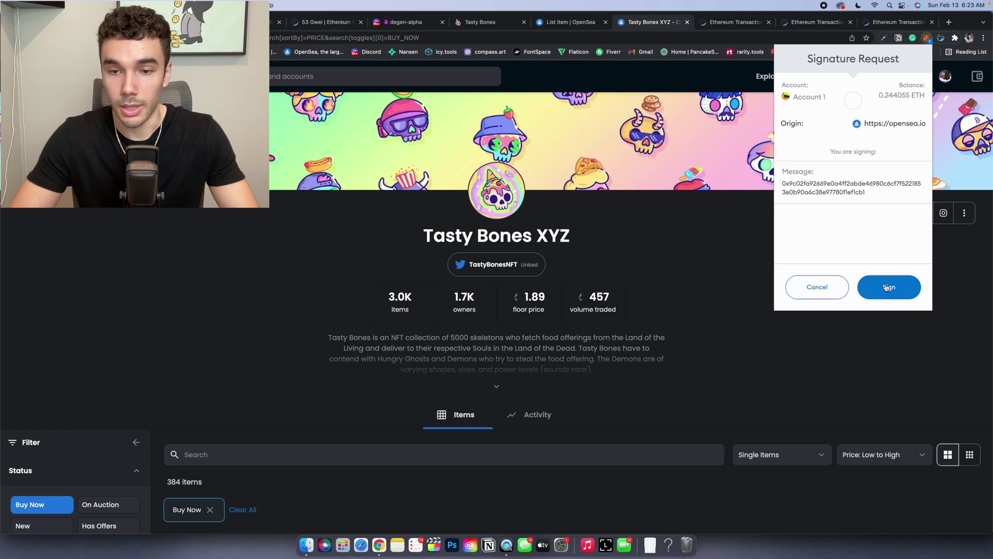
Step: Sign the 2 ETH listing for Tasty Bones #3159 in MetaMask and open its item page
{"action": "left_click", "coordinate": [577, 24]}
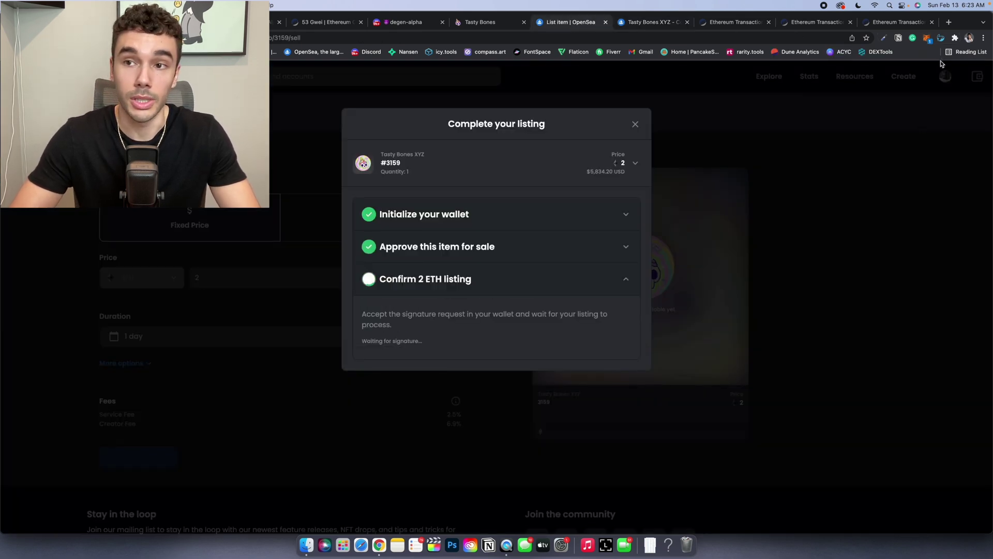
{"action": "left_click", "coordinate": [929, 38]}
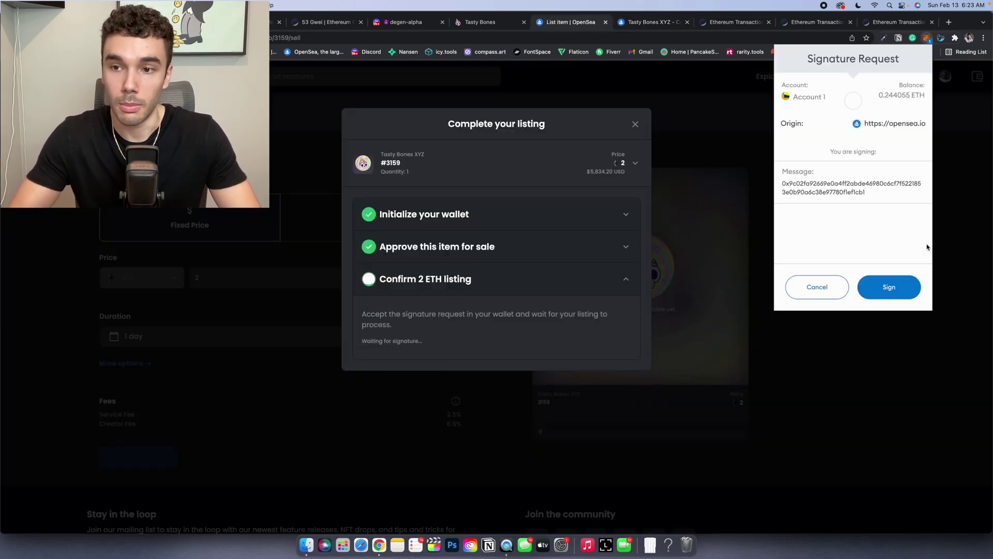
{"action": "left_click", "coordinate": [890, 280]}
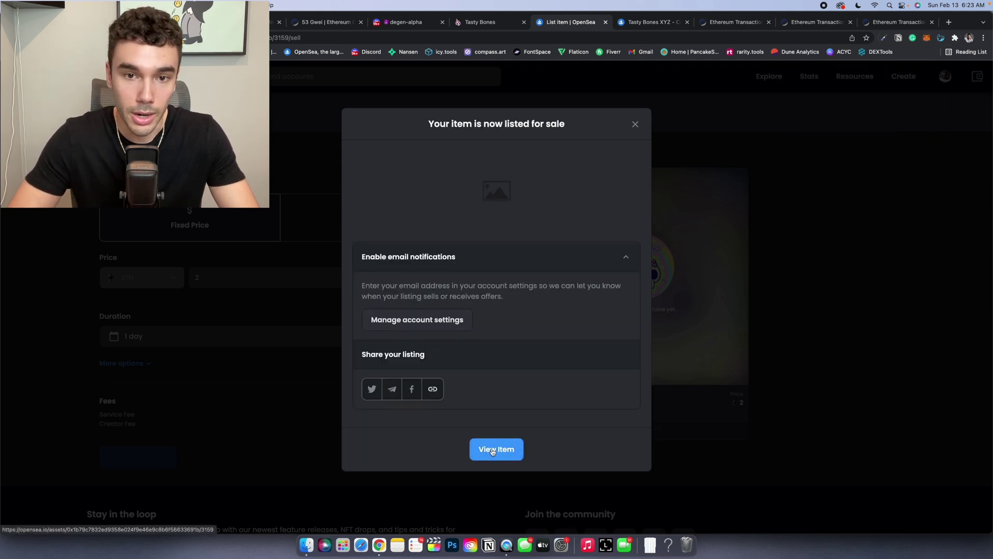
{"action": "left_click", "coordinate": [493, 450]}
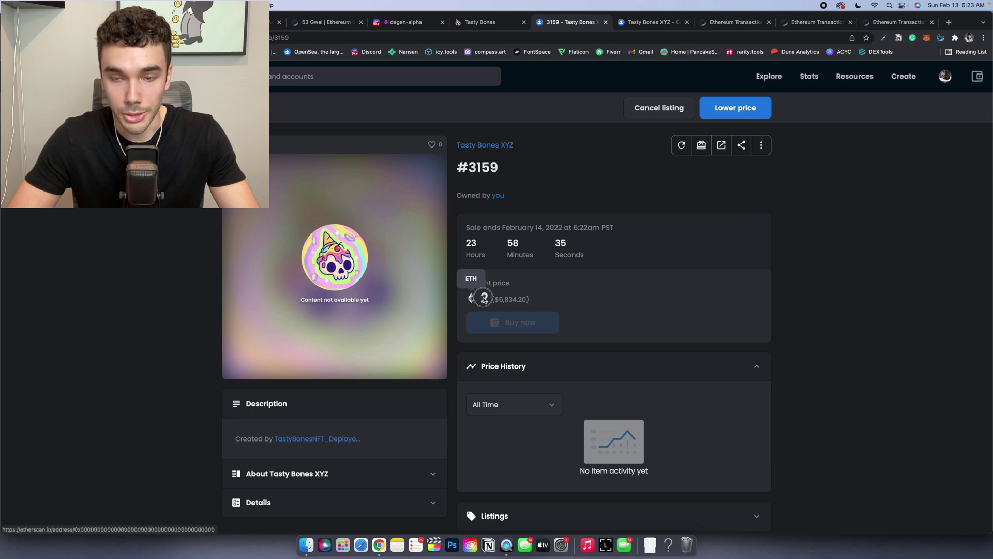
Step: Go back to the Tasty Bones XYZ collection, browse its items, and view recent sales around 1.9–2 ETH
{"action": "left_click", "coordinate": [492, 149]}
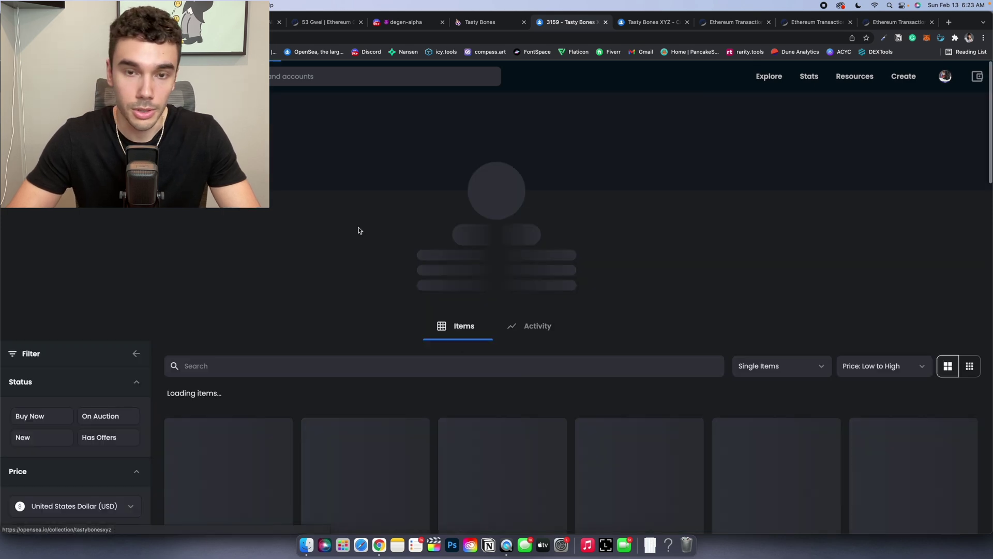
{"action": "scroll", "coordinate": [348, 249], "scroll_direction": "down", "scroll_amount": 2}
{"action": "scroll", "coordinate": [401, 272], "scroll_direction": "down", "scroll_amount": 8}
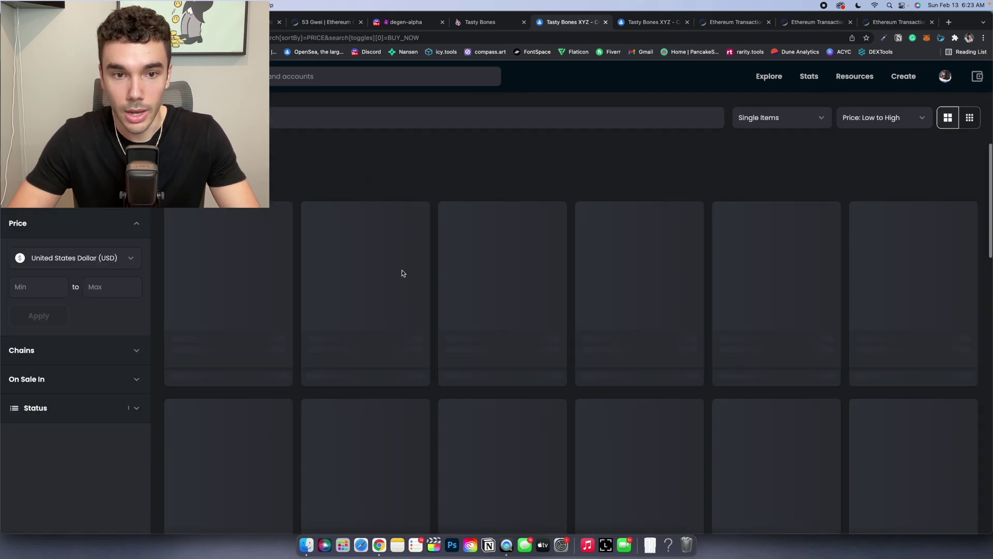
{"action": "scroll", "coordinate": [402, 274], "scroll_direction": "down", "scroll_amount": 3}
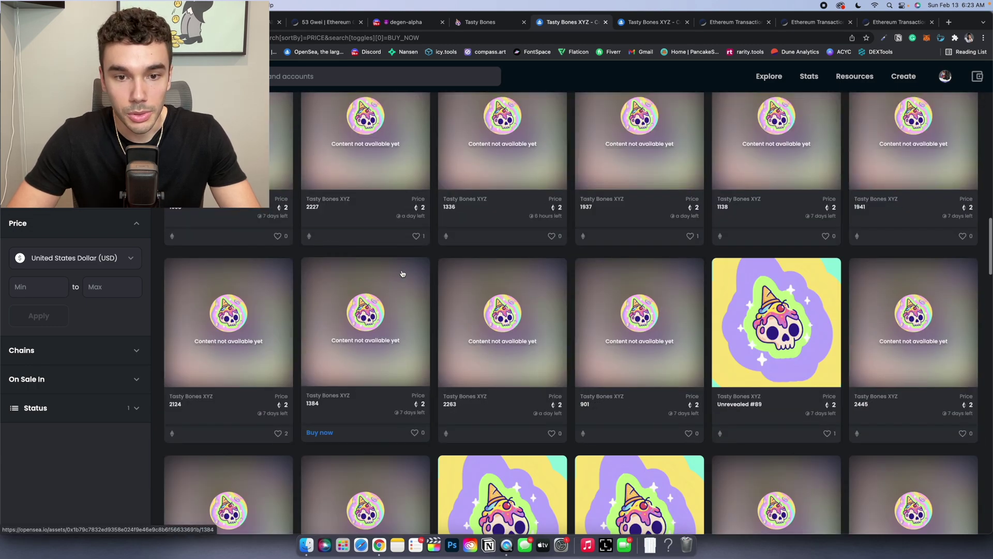
{"action": "scroll", "coordinate": [403, 273], "scroll_direction": "down", "scroll_amount": 5}
{"action": "scroll", "coordinate": [402, 273], "scroll_direction": "up", "scroll_amount": 10}
{"action": "scroll", "coordinate": [401, 273], "scroll_direction": "up", "scroll_amount": 10}
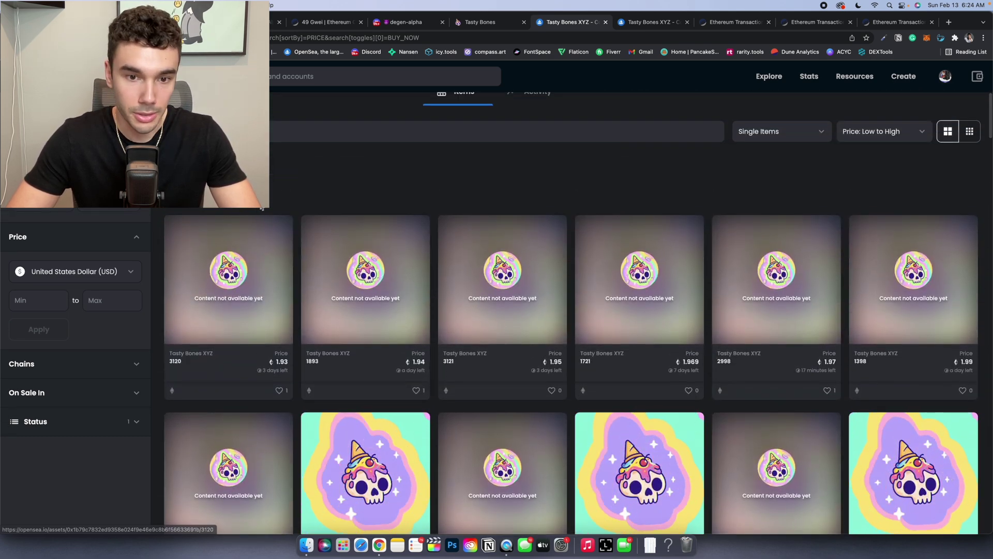
{"action": "scroll", "coordinate": [421, 180], "scroll_direction": "up", "scroll_amount": 2}
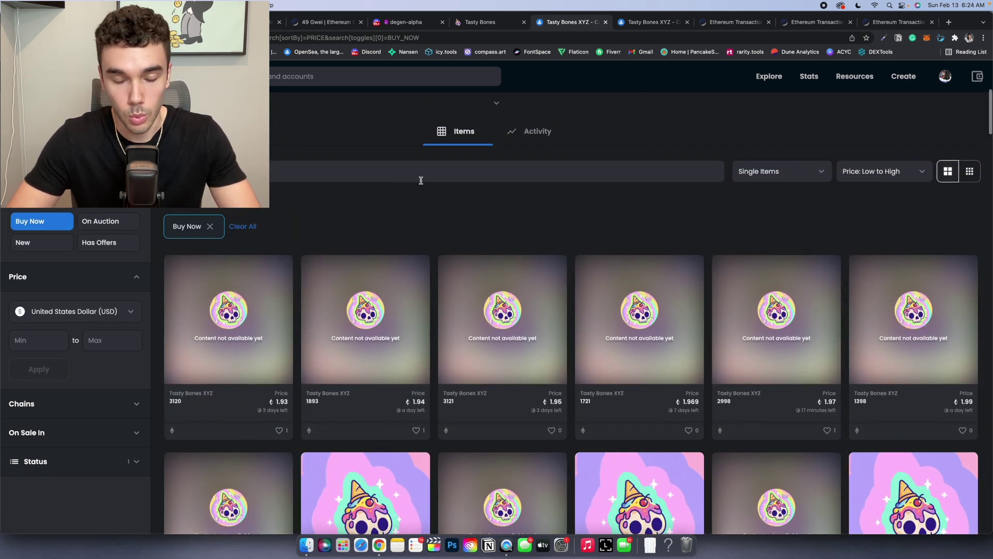
{"action": "left_click", "coordinate": [519, 133]}
{"action": "scroll", "coordinate": [399, 179], "scroll_direction": "down", "scroll_amount": 3}
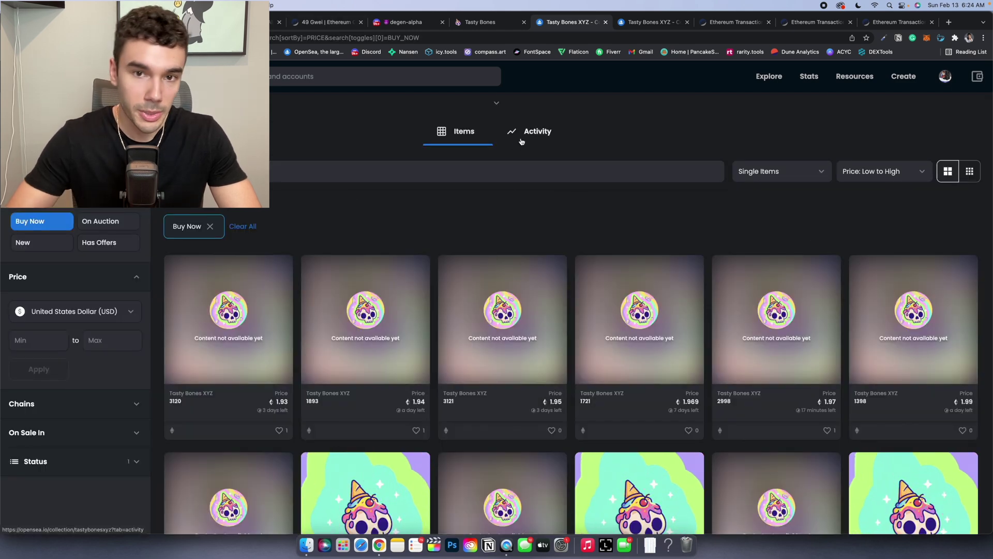
Step: Compare the sales activity shown in both Tasty Bones XYZ tabs
{"action": "left_click", "coordinate": [518, 131]}
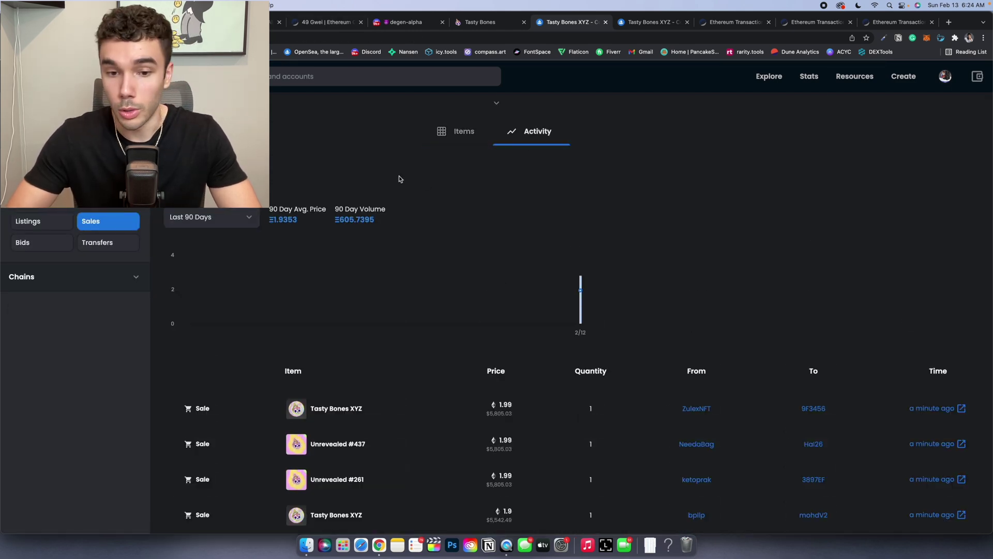
{"action": "scroll", "coordinate": [399, 179], "scroll_direction": "down", "scroll_amount": 3}
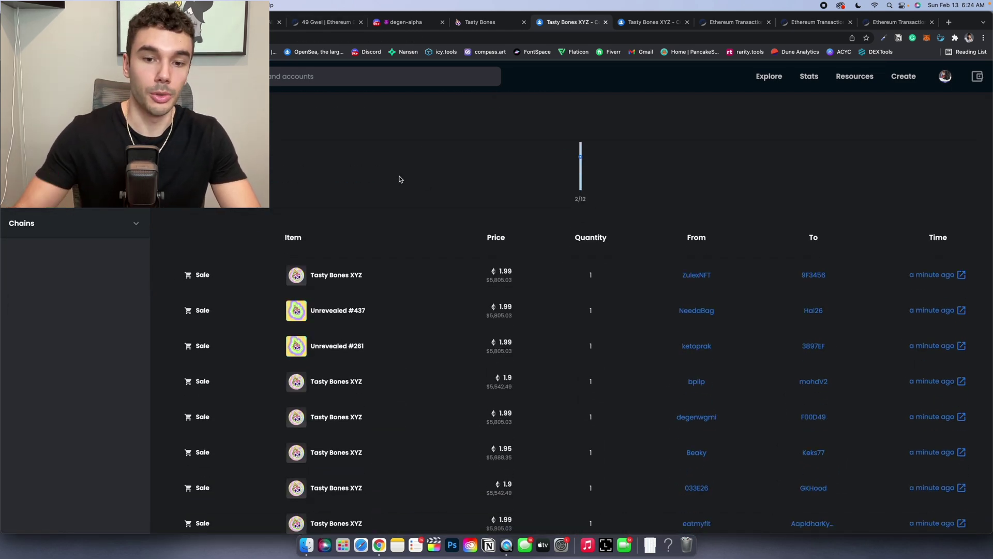
{"action": "key", "text": "ctrl+Tab"}
{"action": "scroll", "coordinate": [513, 201], "scroll_direction": "down", "scroll_amount": 1}
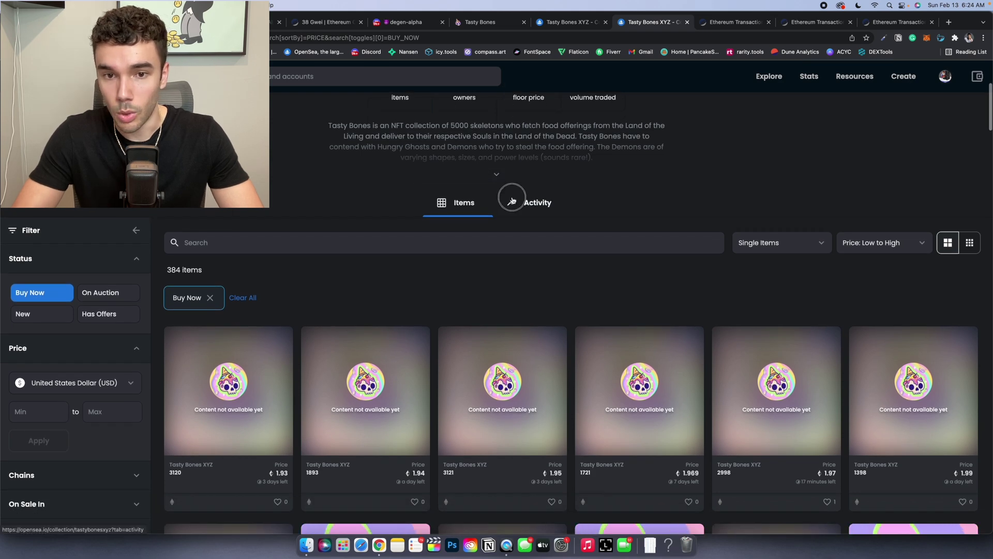
{"action": "left_click", "coordinate": [512, 201]}
{"action": "scroll", "coordinate": [513, 200], "scroll_direction": "down", "scroll_amount": 5}
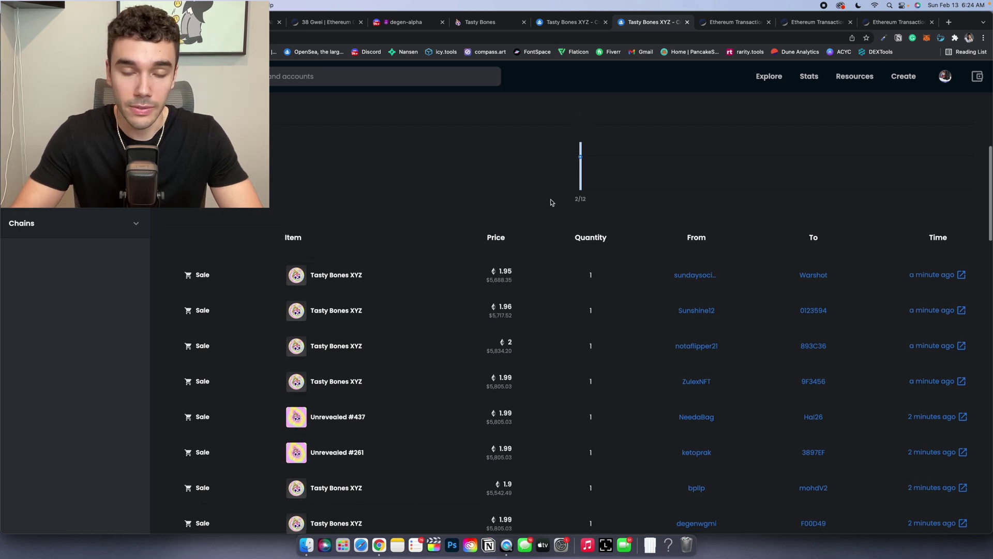
{"action": "scroll", "coordinate": [551, 203], "scroll_direction": "up", "scroll_amount": 10}
Step: Return to the other tab's item grid and filter it to Buy Now listings
{"action": "left_click", "coordinate": [572, 16]}
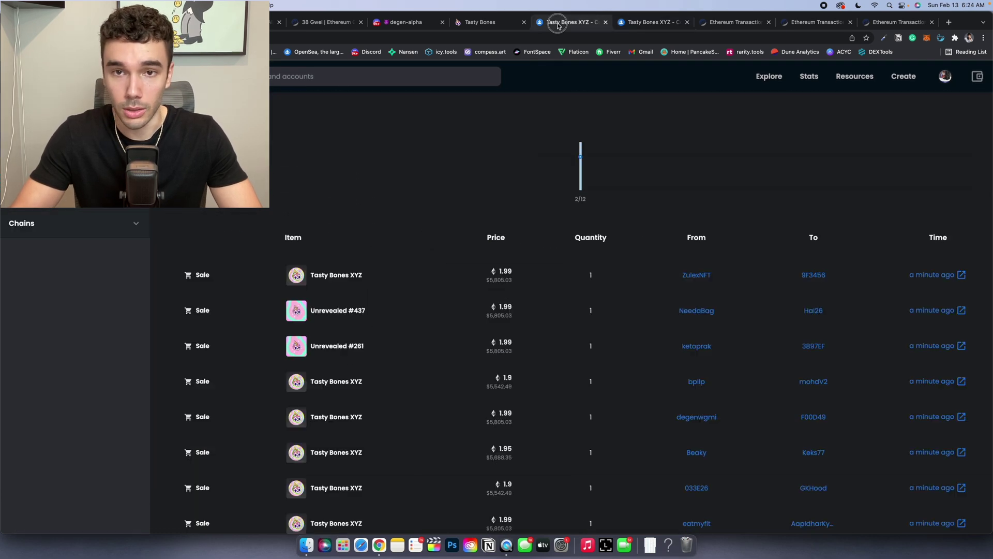
{"action": "scroll", "coordinate": [491, 171], "scroll_direction": "up", "scroll_amount": 5}
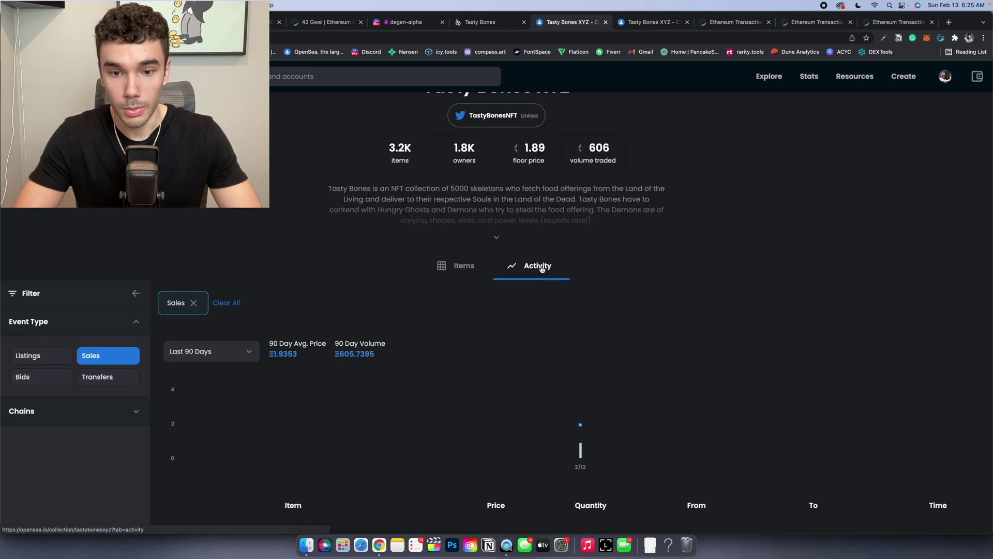
{"action": "scroll", "coordinate": [541, 268], "scroll_direction": "down", "scroll_amount": 3}
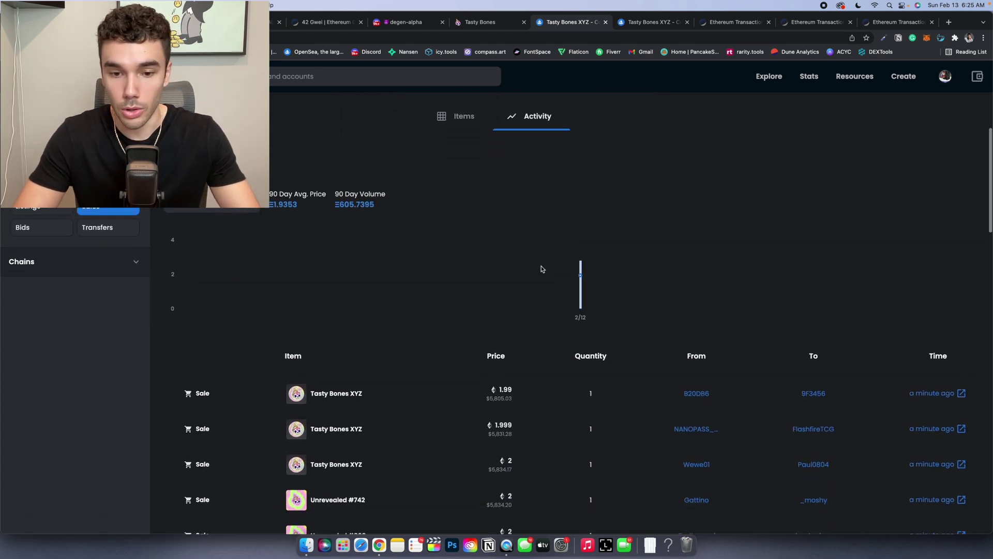
{"action": "scroll", "coordinate": [497, 253], "scroll_direction": "up", "scroll_amount": 3}
{"action": "left_click", "coordinate": [465, 238]}
{"action": "left_click", "coordinate": [29, 321]}
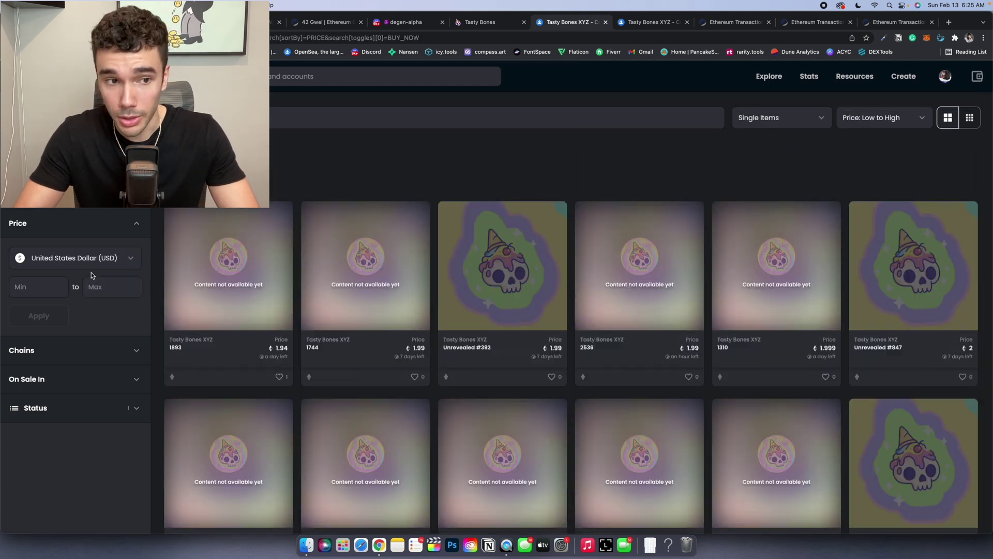
Step: Filter the collection to items priced at most 2 ETH
{"action": "left_click", "coordinate": [85, 258]}
{"action": "left_click", "coordinate": [77, 309]}
{"action": "left_click", "coordinate": [93, 293]}
{"action": "type", "text": "2"}
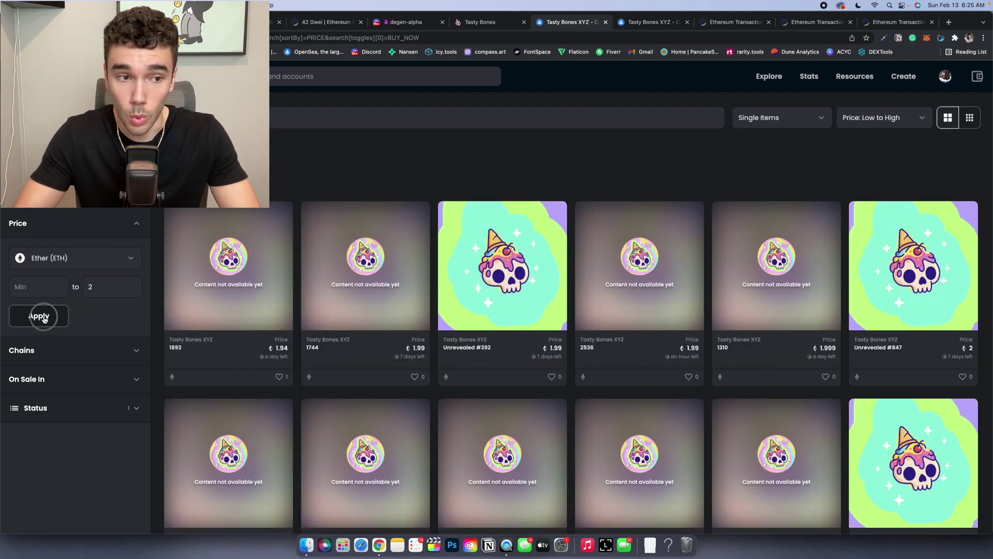
{"action": "left_click", "coordinate": [39, 315]}
Step: From your profile, open Tasty Bones #3159 and then the Tasty Bones XYZ collection page
{"action": "key", "text": "ctrl+Tab"}
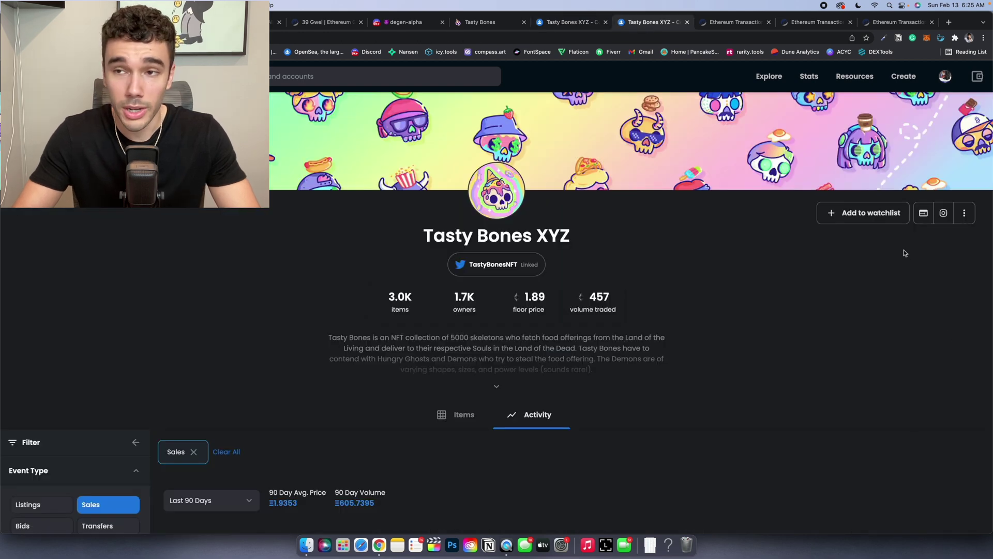
{"action": "left_click", "coordinate": [945, 76]}
{"action": "scroll", "coordinate": [331, 272], "scroll_direction": "down", "scroll_amount": 2}
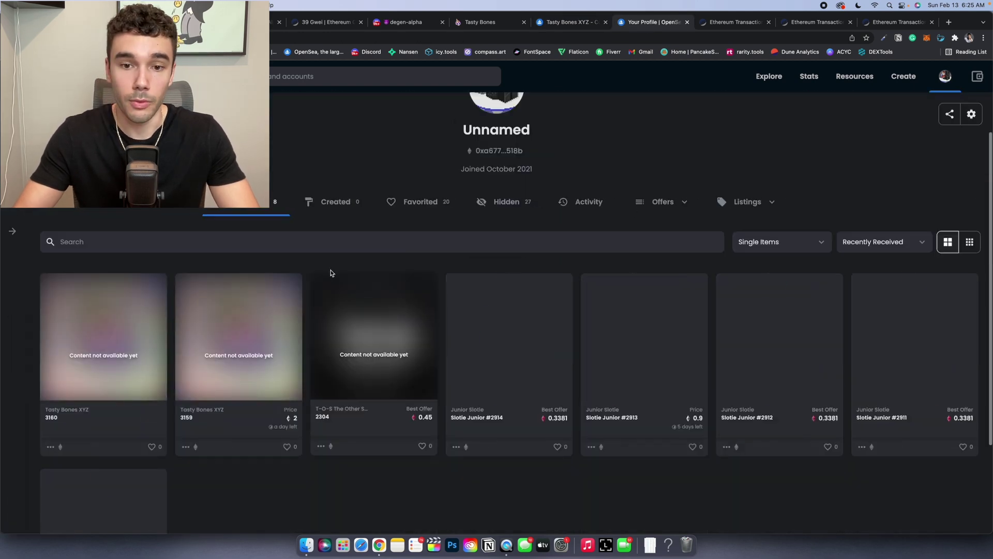
{"action": "scroll", "coordinate": [218, 262], "scroll_direction": "up", "scroll_amount": 1}
{"action": "scroll", "coordinate": [216, 260], "scroll_direction": "down", "scroll_amount": 2}
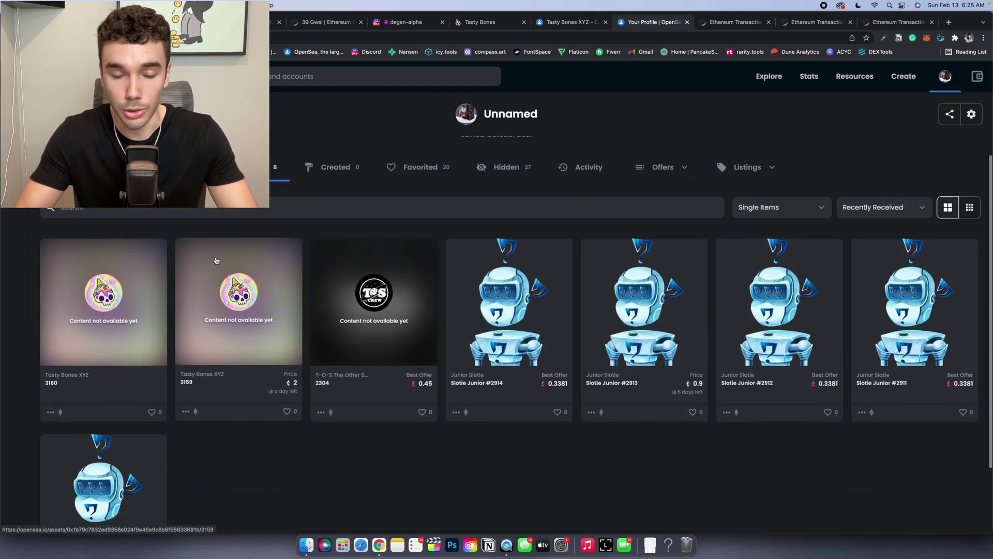
{"action": "scroll", "coordinate": [215, 256], "scroll_direction": "up", "scroll_amount": 2}
{"action": "scroll", "coordinate": [215, 257], "scroll_direction": "down", "scroll_amount": 1}
{"action": "left_click", "coordinate": [207, 401]}
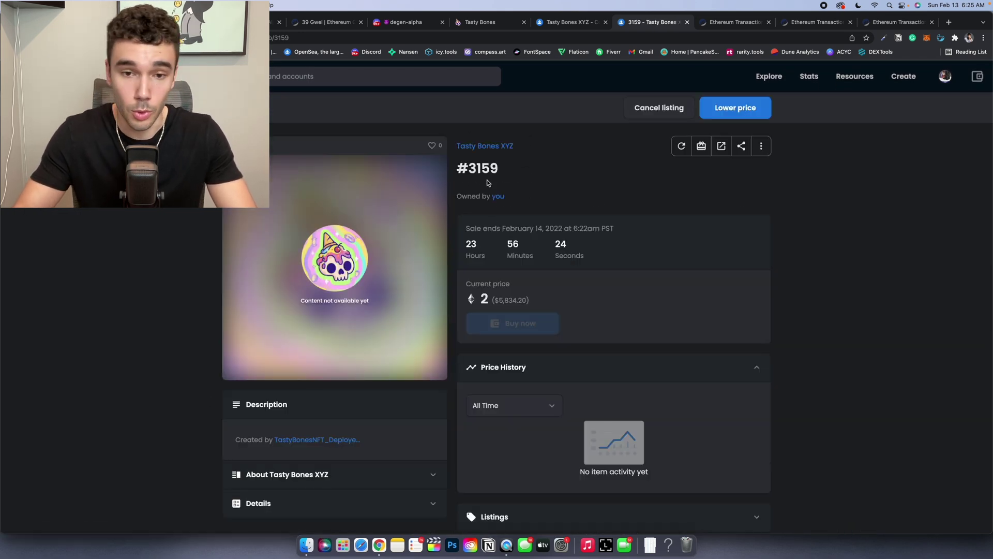
{"action": "left_click", "coordinate": [491, 148]}
Step: Show only Buy Now listings and scroll the price-sorted grid to find #3159 at 2 ETH
{"action": "scroll", "coordinate": [32, 298], "scroll_direction": "down", "scroll_amount": 5}
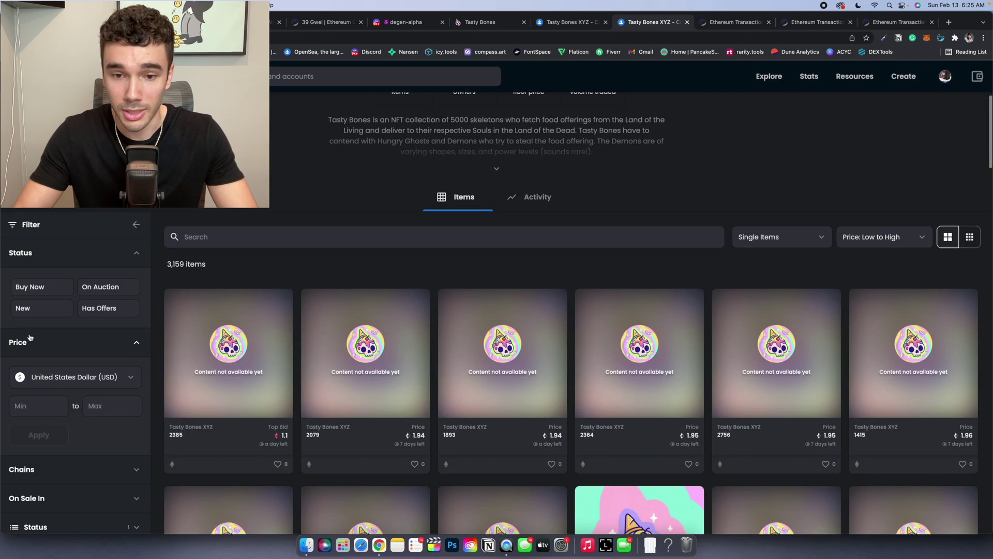
{"action": "left_click", "coordinate": [32, 289]}
{"action": "scroll", "coordinate": [48, 268], "scroll_direction": "down", "scroll_amount": 3}
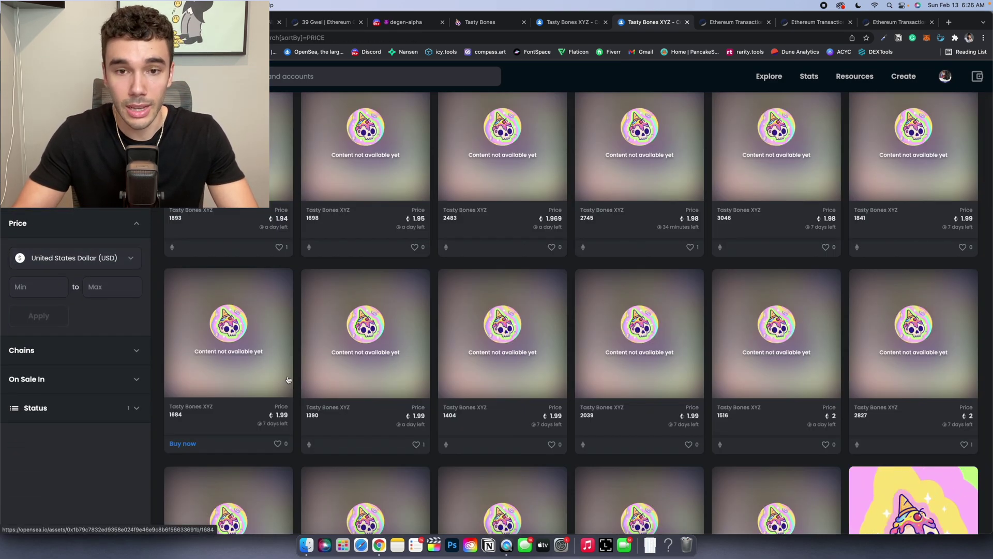
{"action": "scroll", "coordinate": [289, 379], "scroll_direction": "down", "scroll_amount": 5}
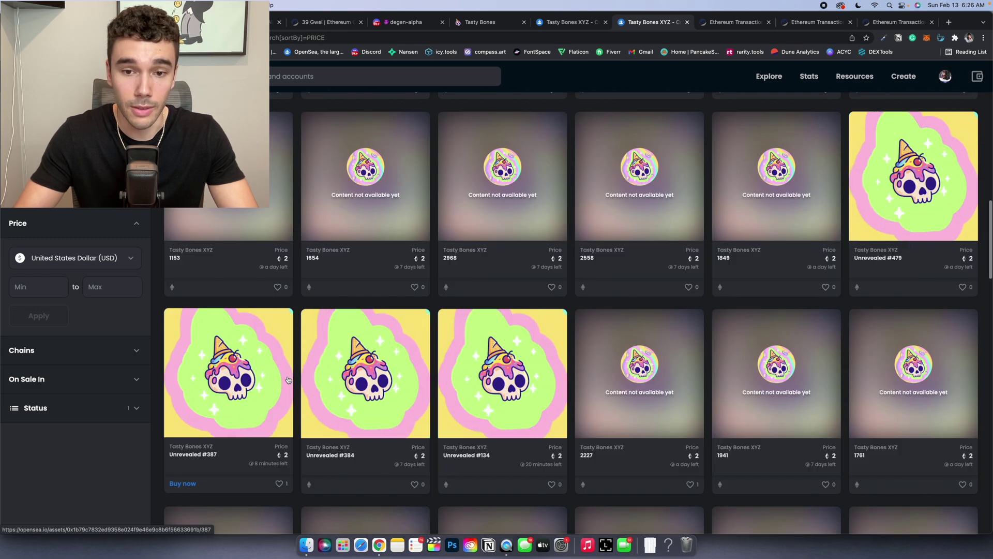
{"action": "scroll", "coordinate": [289, 380], "scroll_direction": "down", "scroll_amount": 1}
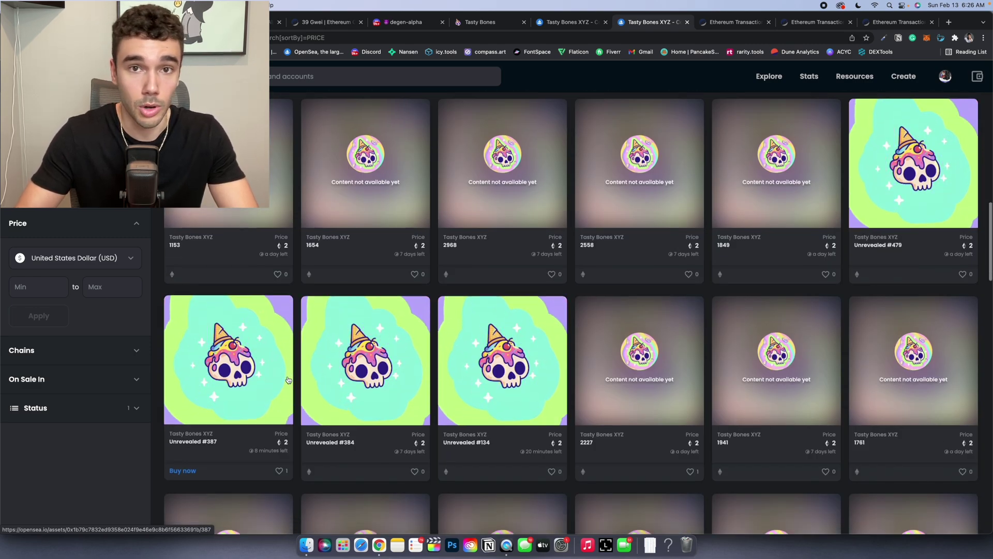
{"action": "scroll", "coordinate": [288, 380], "scroll_direction": "down", "scroll_amount": 10}
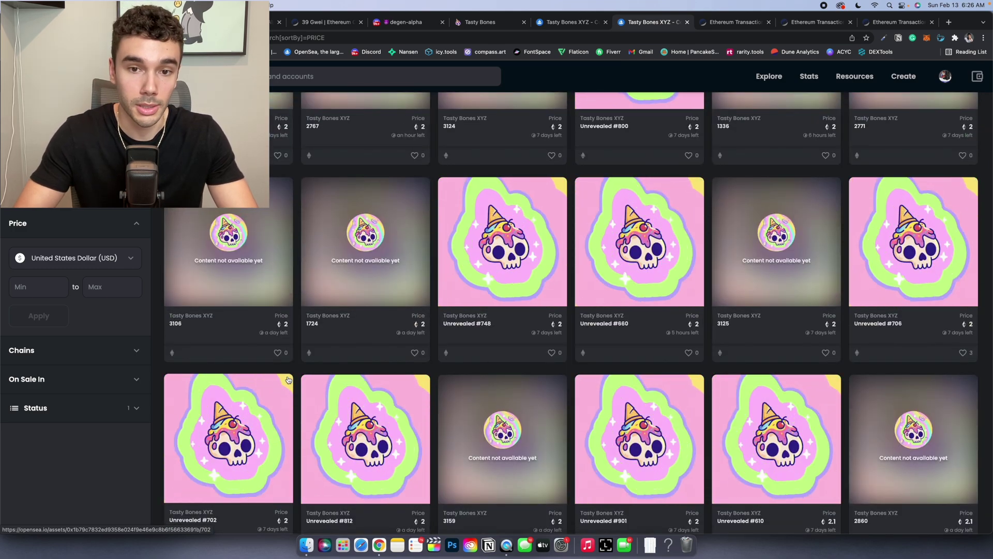
{"action": "scroll", "coordinate": [288, 380], "scroll_direction": "down", "scroll_amount": 2}
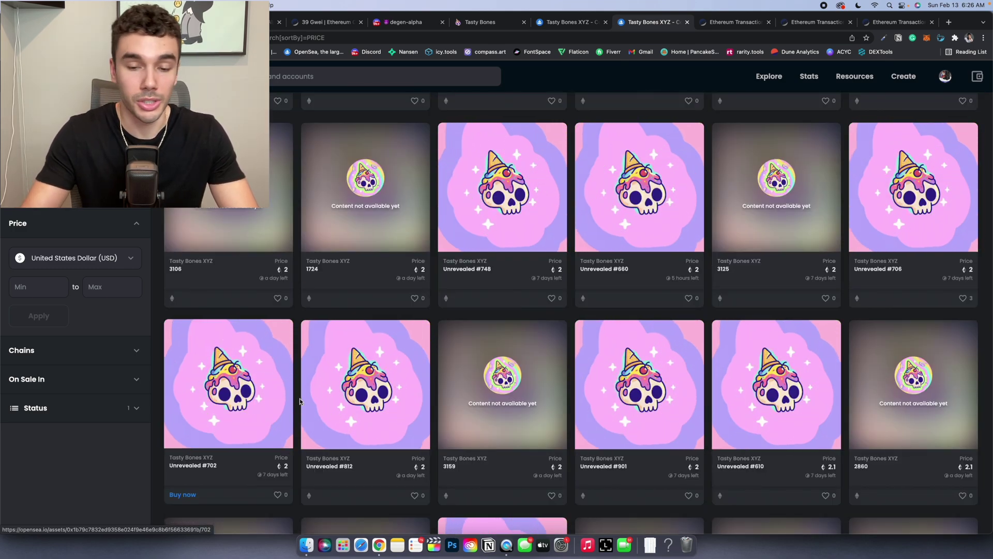
{"action": "scroll", "coordinate": [384, 474], "scroll_direction": "down", "scroll_amount": 1}
{"action": "scroll", "coordinate": [384, 475], "scroll_direction": "down", "scroll_amount": 2}
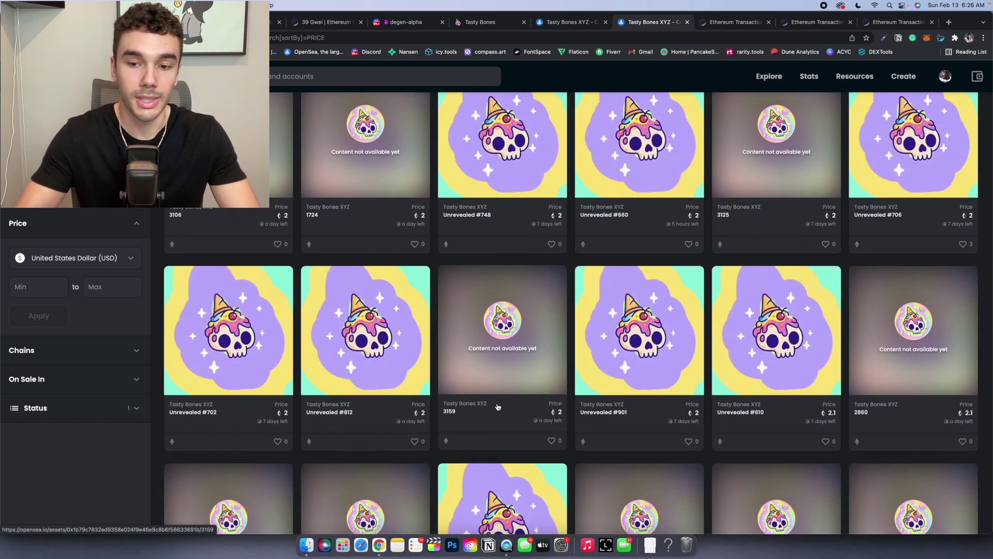
{"action": "scroll", "coordinate": [551, 430], "scroll_direction": "up", "scroll_amount": 2}
{"action": "scroll", "coordinate": [499, 406], "scroll_direction": "up", "scroll_amount": 6}
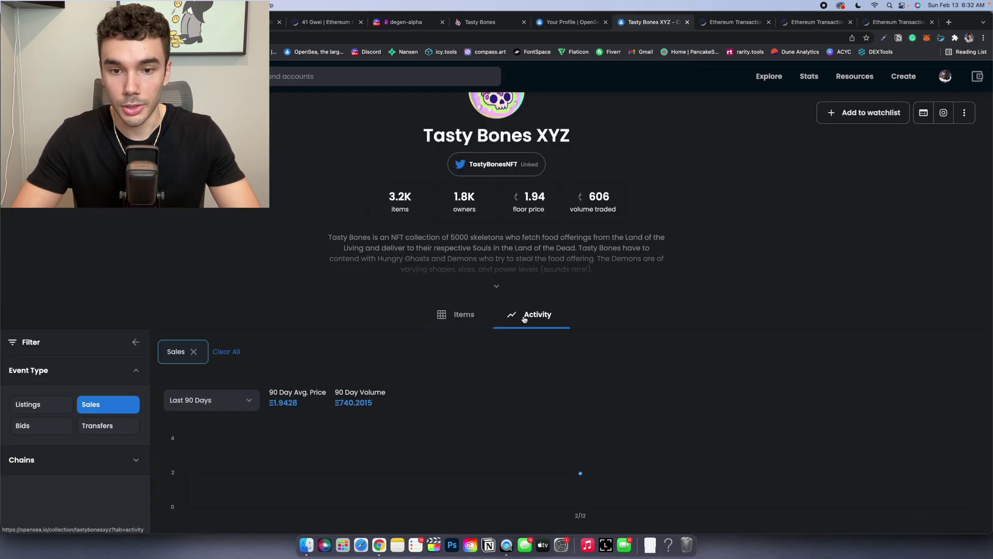
Step: Scroll the sales activity, then check MetaMask's 2.0561 ETH balance and recent transactions
{"action": "scroll", "coordinate": [524, 319], "scroll_direction": "down", "scroll_amount": 1}
{"action": "scroll", "coordinate": [525, 319], "scroll_direction": "down", "scroll_amount": 3}
{"action": "scroll", "coordinate": [525, 319], "scroll_direction": "down", "scroll_amount": 4}
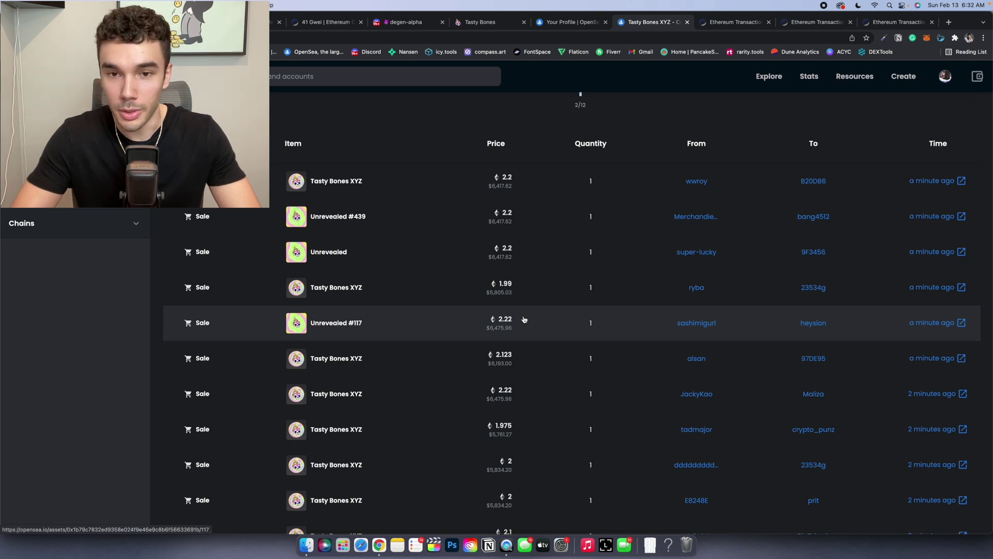
{"action": "scroll", "coordinate": [524, 319], "scroll_direction": "up", "scroll_amount": 8}
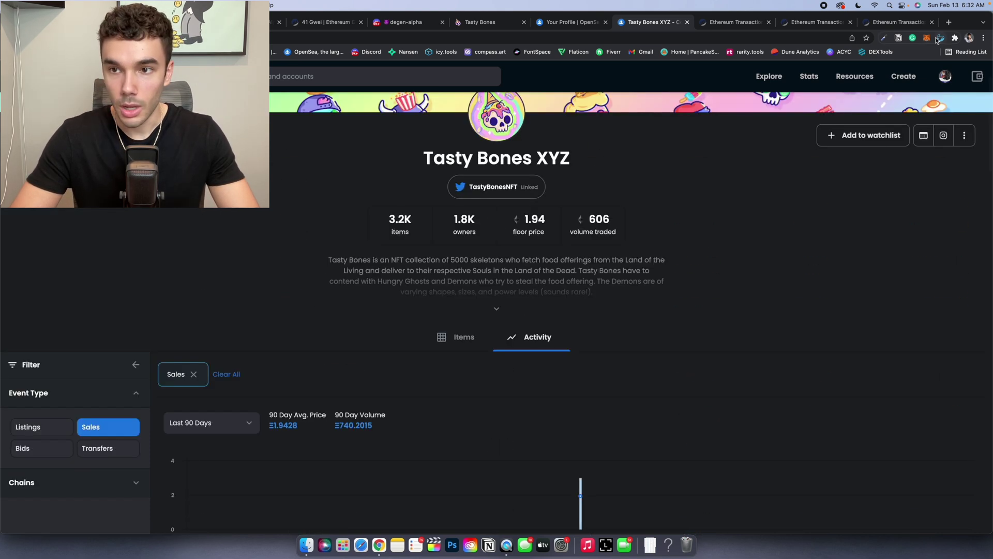
{"action": "left_click", "coordinate": [926, 39]}
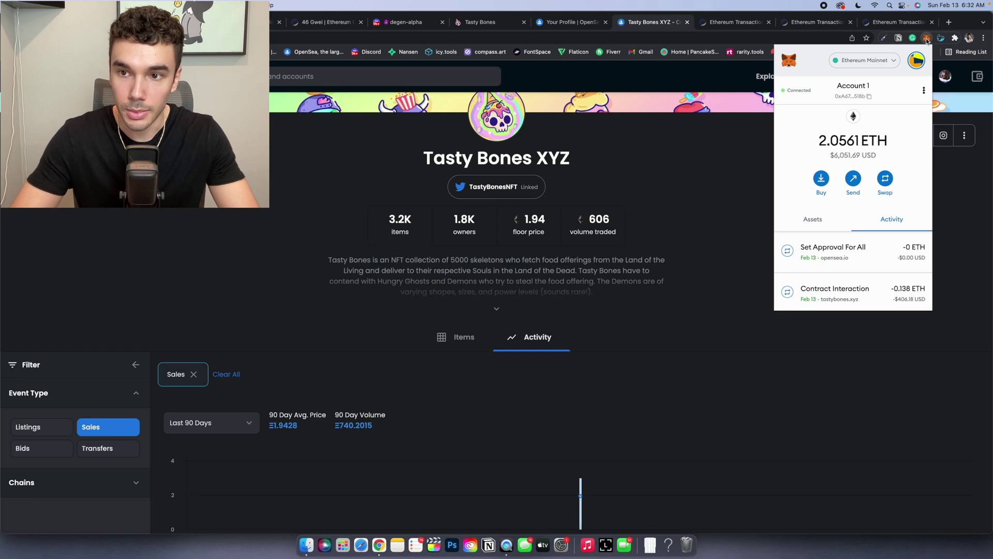
{"action": "scroll", "coordinate": [871, 278], "scroll_direction": "down", "scroll_amount": 3}
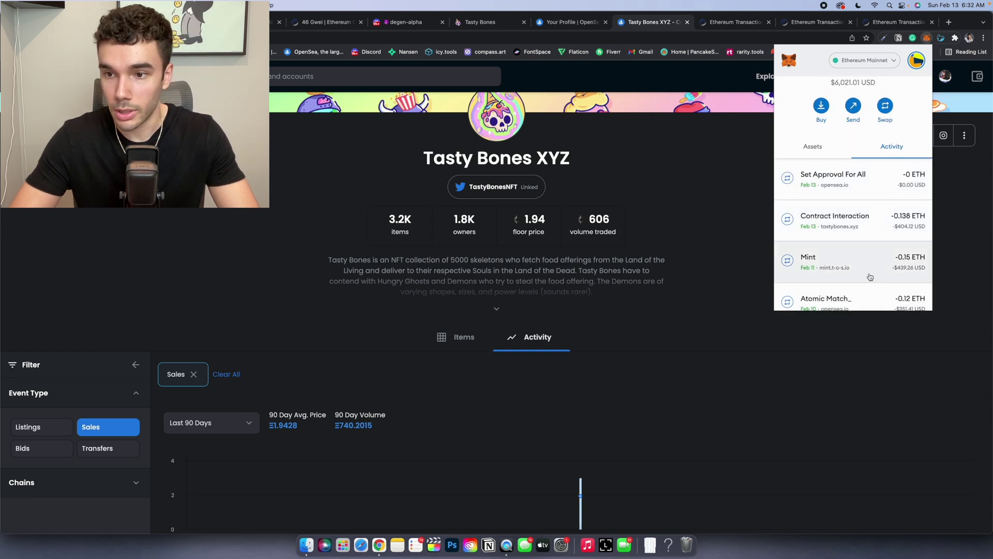
Step: View the 0.138 ETH contract interaction on Etherscan, ending at the successful mint of tokens 3159 and 3160
{"action": "left_click", "coordinate": [869, 226]}
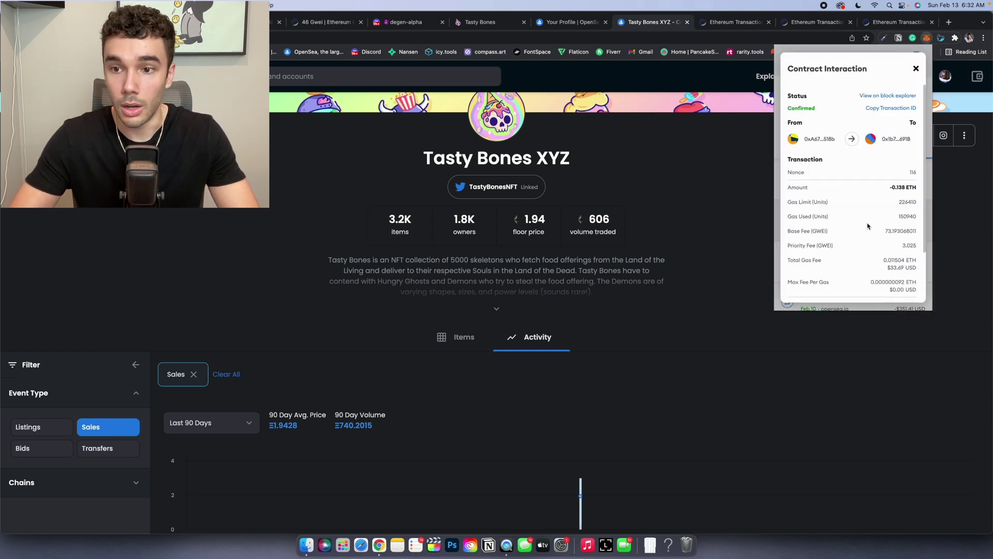
{"action": "left_click", "coordinate": [888, 96]}
{"action": "left_click", "coordinate": [750, 23]}
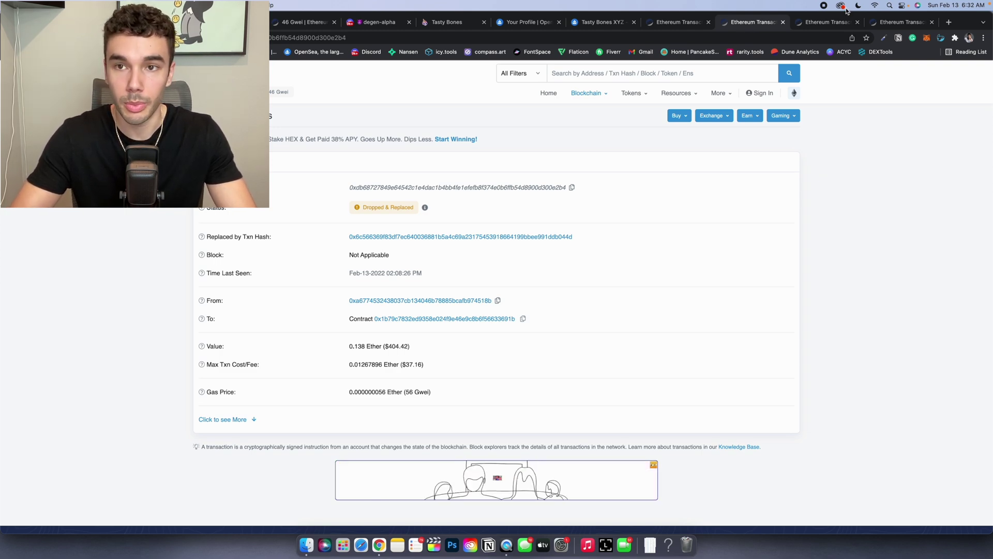
{"action": "left_click", "coordinate": [892, 23]}
{"action": "scroll", "coordinate": [716, 113], "scroll_direction": "down", "scroll_amount": 3}
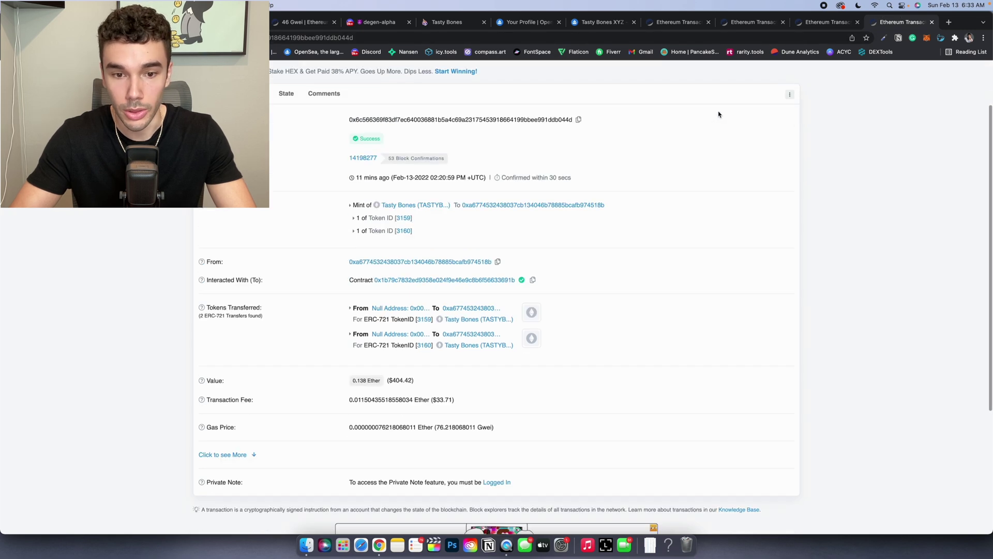
{"action": "scroll", "coordinate": [743, 94], "scroll_direction": "up", "scroll_amount": 1}
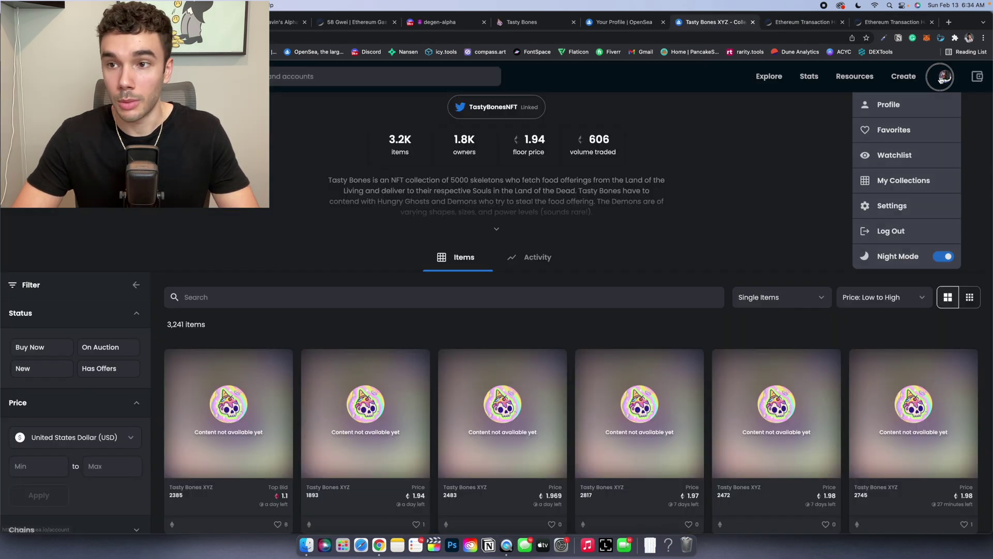
Step: Open the profile's activity and scroll to the Tasty Bones XYZ sale at 2 ETH
{"action": "left_click", "coordinate": [887, 104]}
{"action": "left_click", "coordinate": [575, 303]}
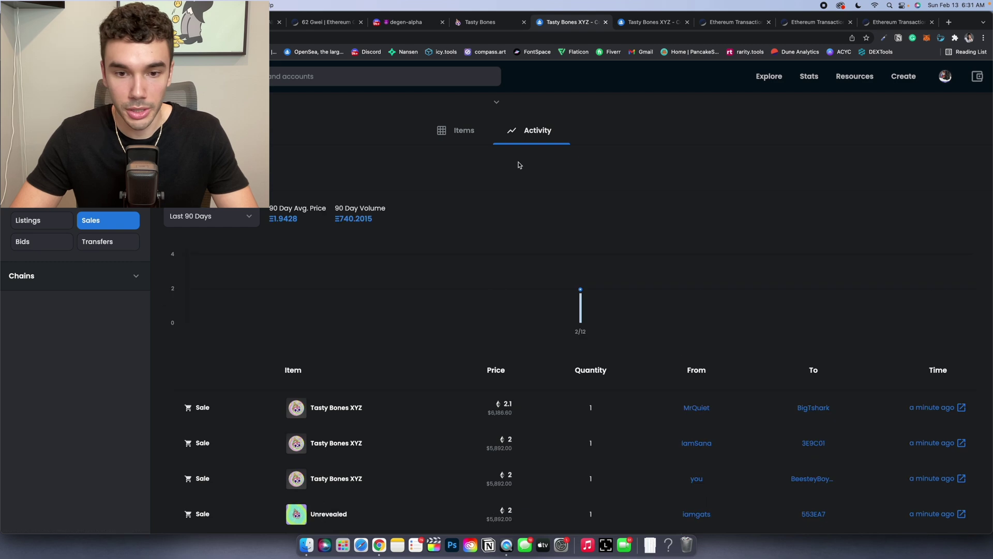
{"action": "scroll", "coordinate": [520, 164], "scroll_direction": "down", "scroll_amount": 4}
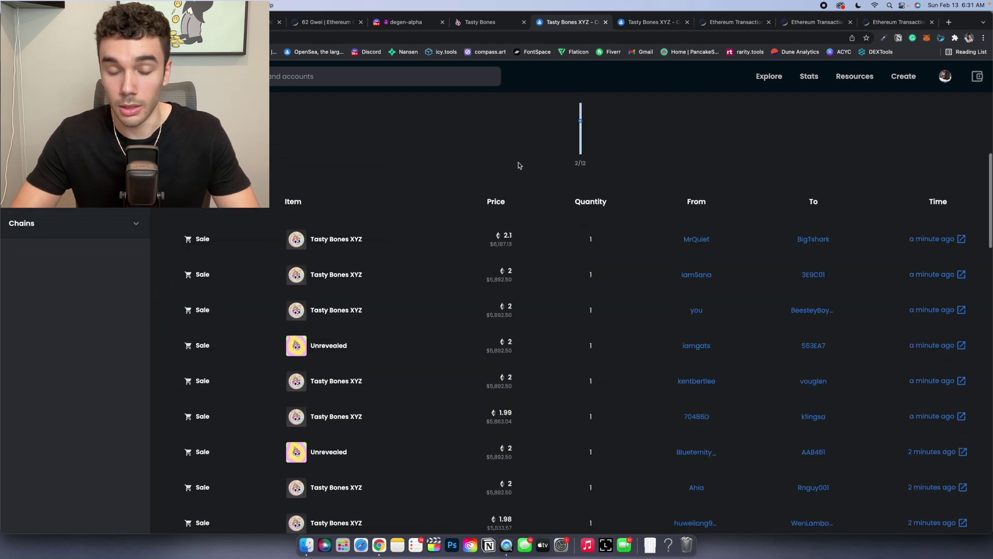
{"action": "scroll", "coordinate": [520, 165], "scroll_direction": "down", "scroll_amount": 15}
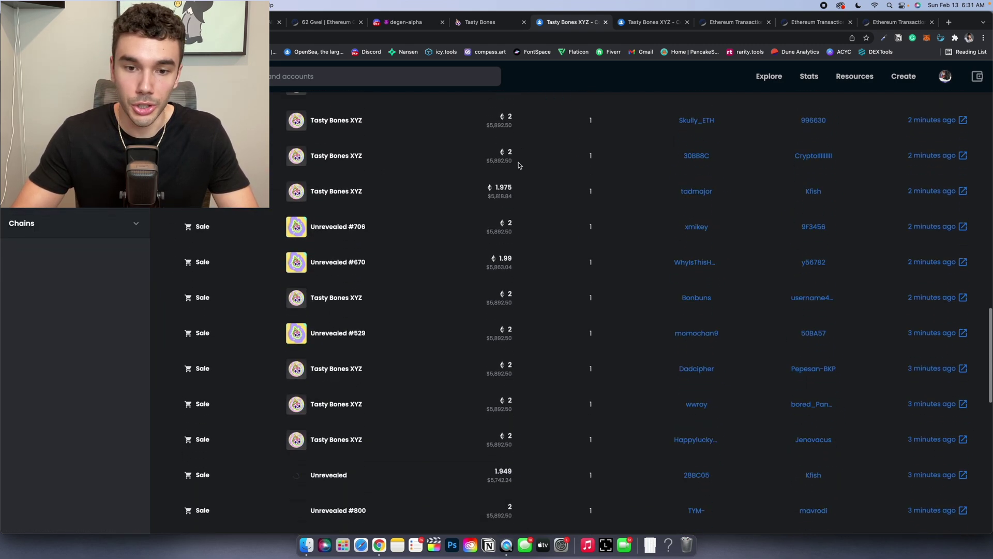
{"action": "scroll", "coordinate": [520, 165], "scroll_direction": "down", "scroll_amount": 15}
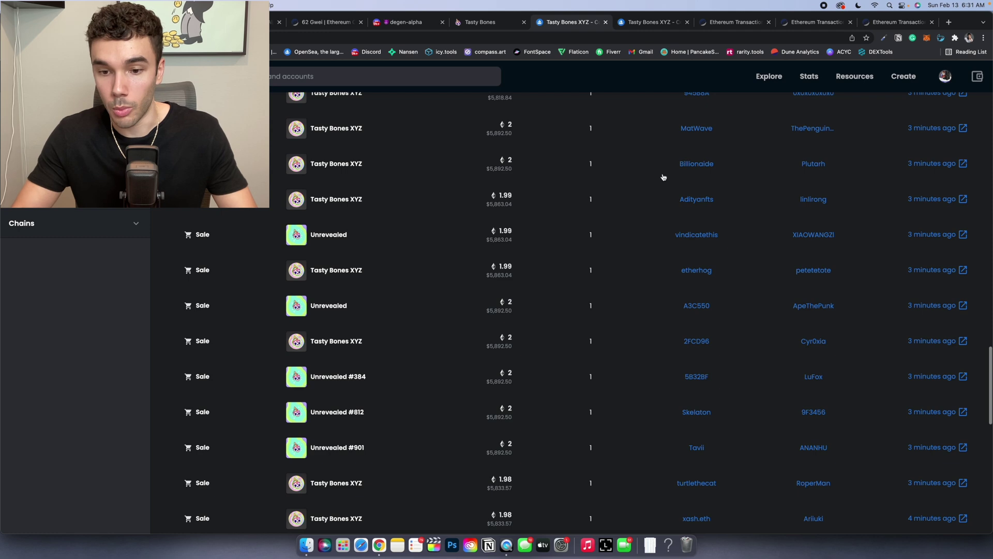
{"action": "scroll", "coordinate": [663, 177], "scroll_direction": "down", "scroll_amount": 5}
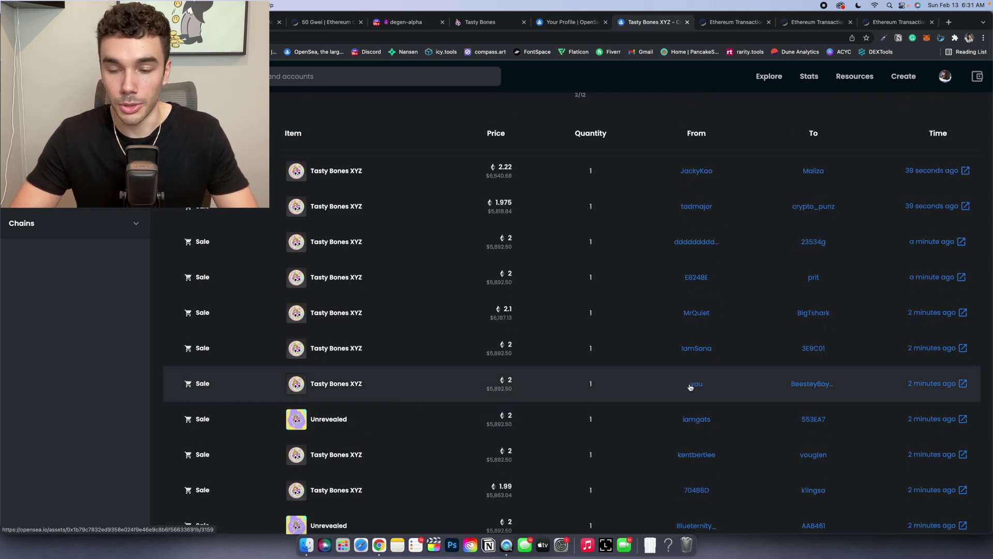
Step: Scroll up to view the wallet balance of 2.2644 ETH, totalling $7,124.66 USD
{"action": "scroll", "coordinate": [690, 387], "scroll_direction": "up", "scroll_amount": 15}
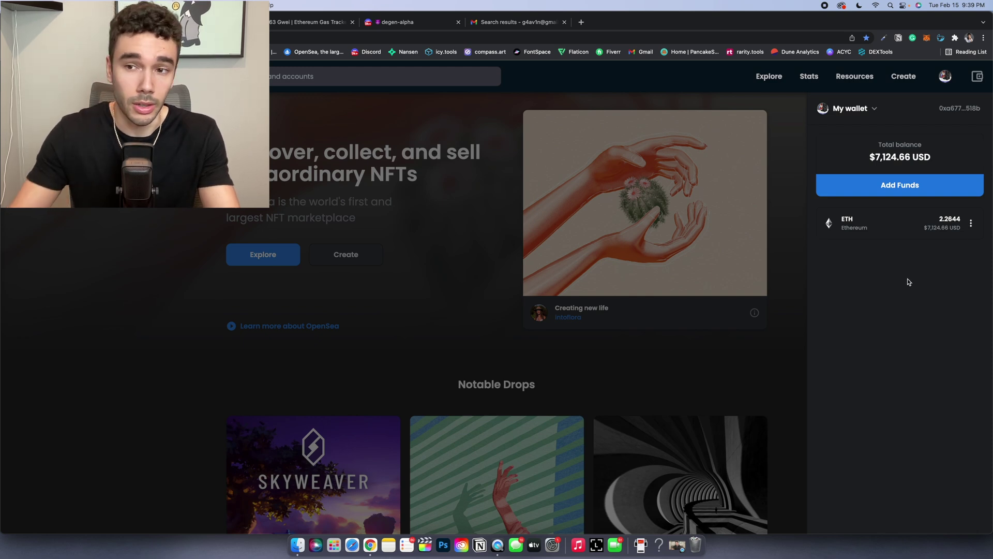
Step: Highlight the $7,124.66 total balance, deselect it, then switch to the Twitter profile tab
{"action": "left_click_drag", "start_coordinate": [867, 157], "coordinate": [938, 160]}
{"action": "left_click", "coordinate": [938, 159]}
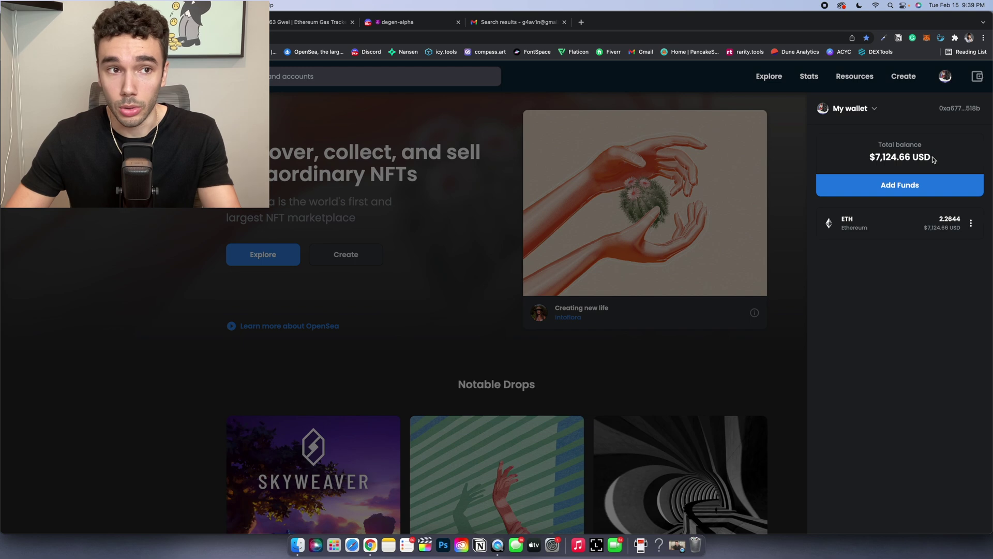
{"action": "left_click", "coordinate": [207, 22]}
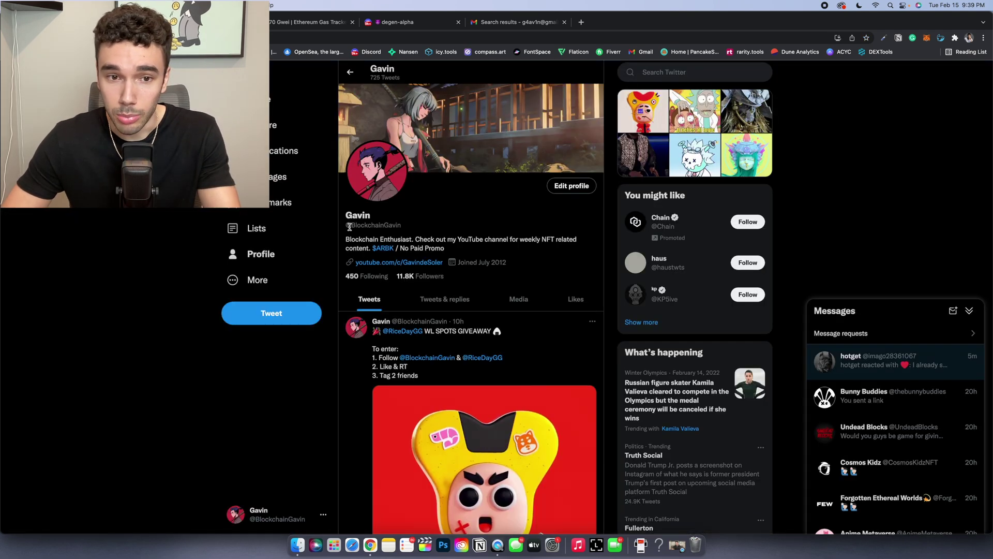